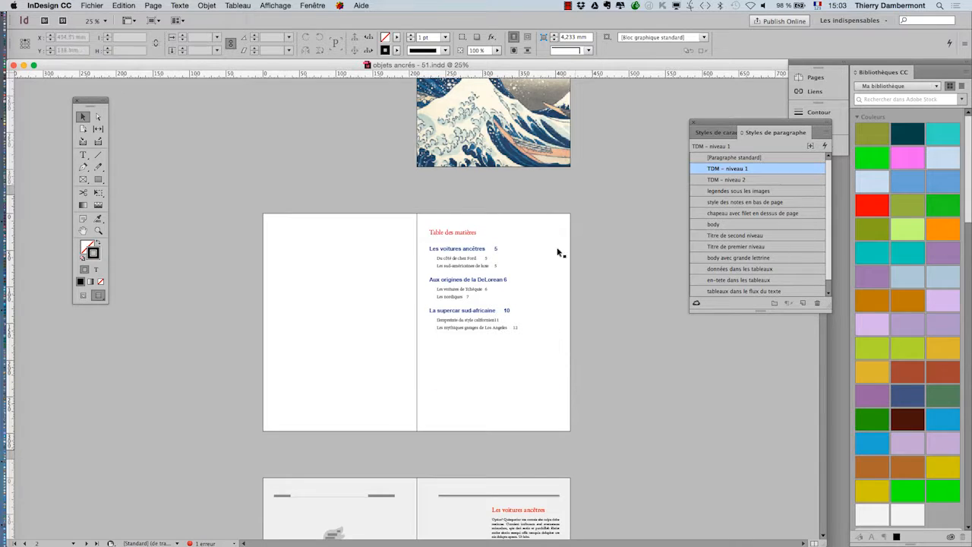
Step: Float the Pages panel on its own over the document and enlarge its master pages area to list all masters
left_click(815, 77)
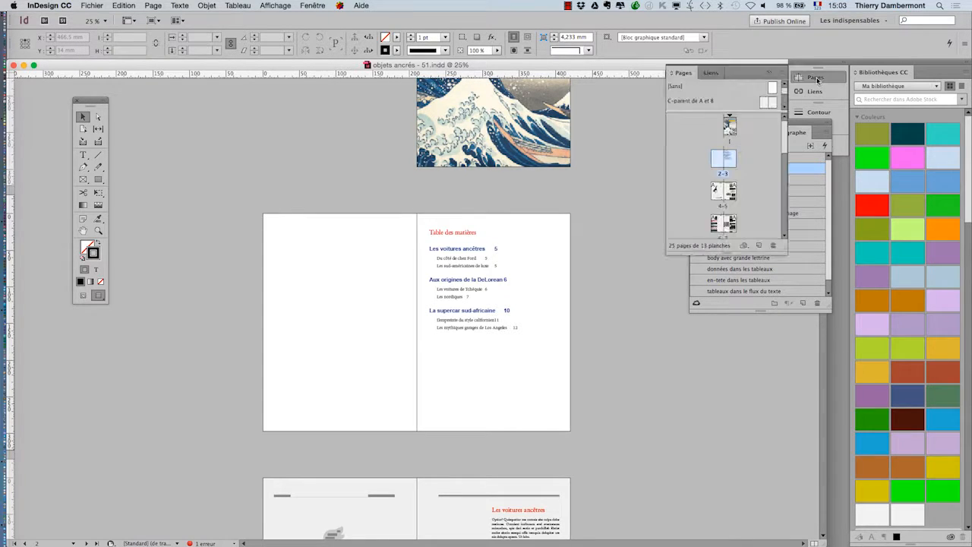
left_click_drag(686, 72, 156, 129)
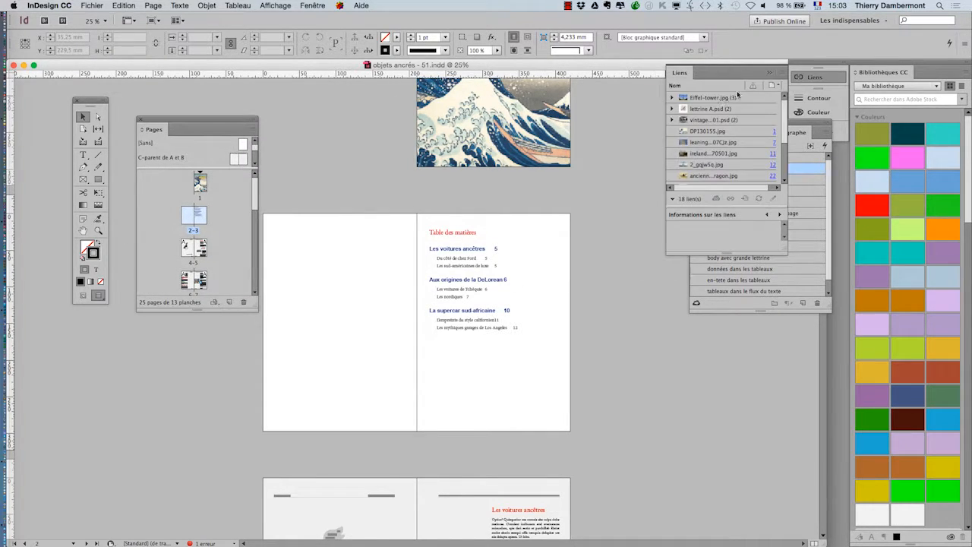
left_click(769, 74)
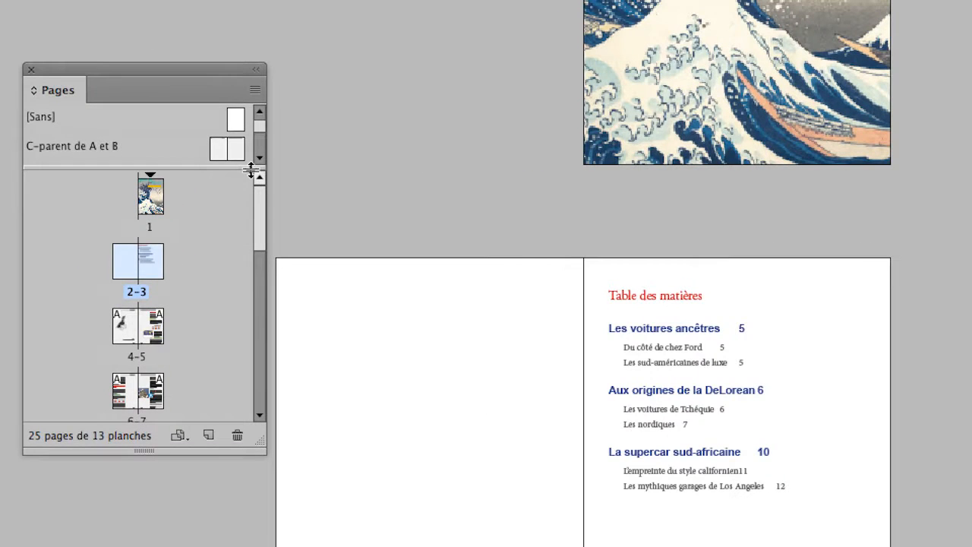
left_click_drag(251, 170, 242, 287)
left_click_drag(247, 213, 247, 195)
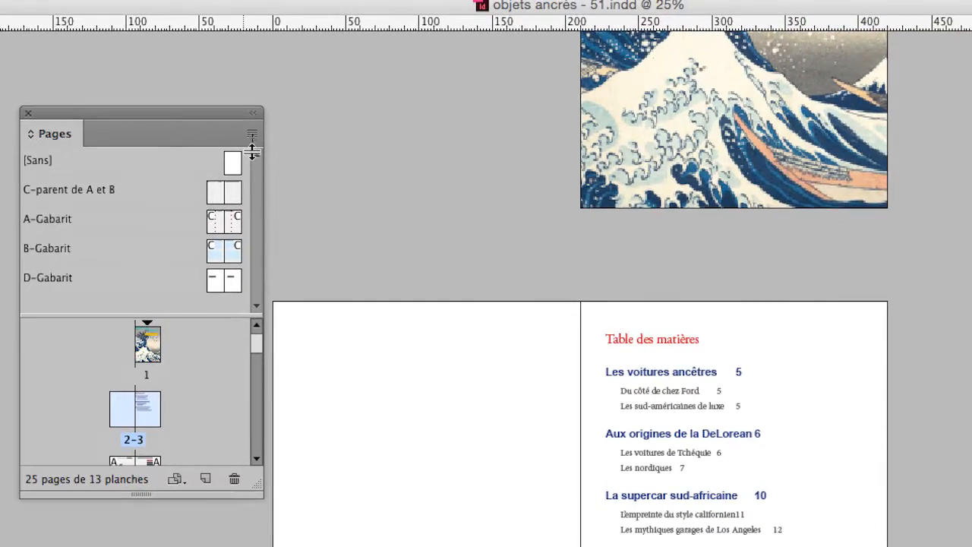
Step: Insert 2 pages after page 1 with no master page applied ([Sans])
left_click(256, 128)
left_click(262, 149)
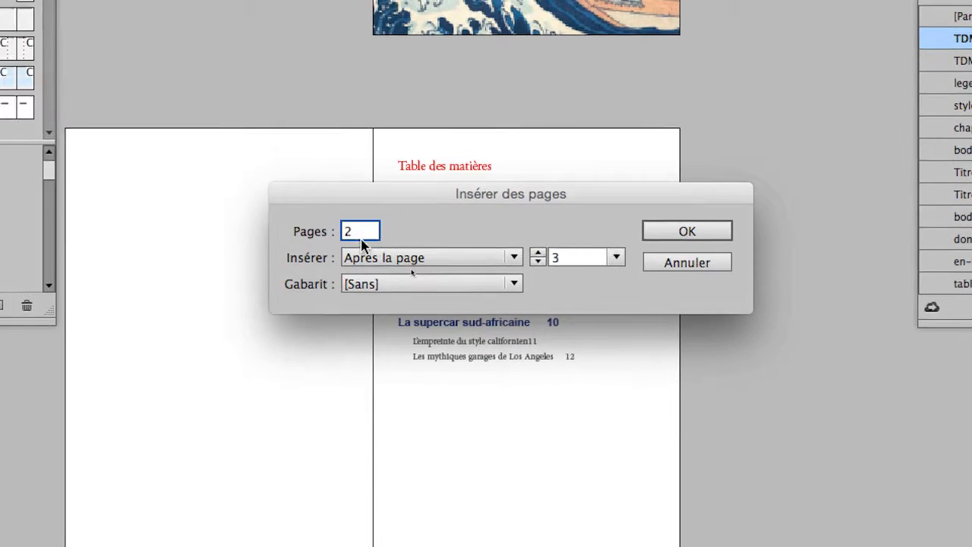
double_click(358, 240)
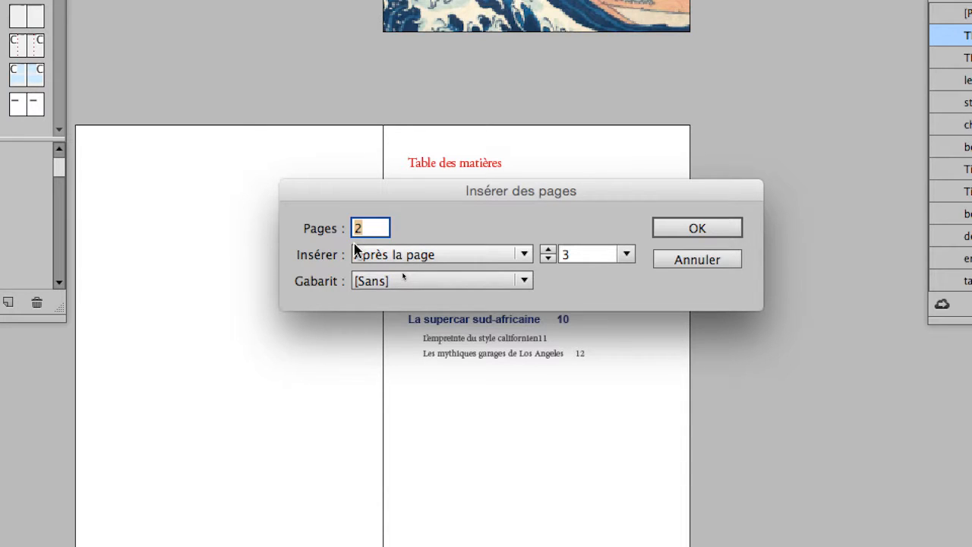
double_click(547, 258)
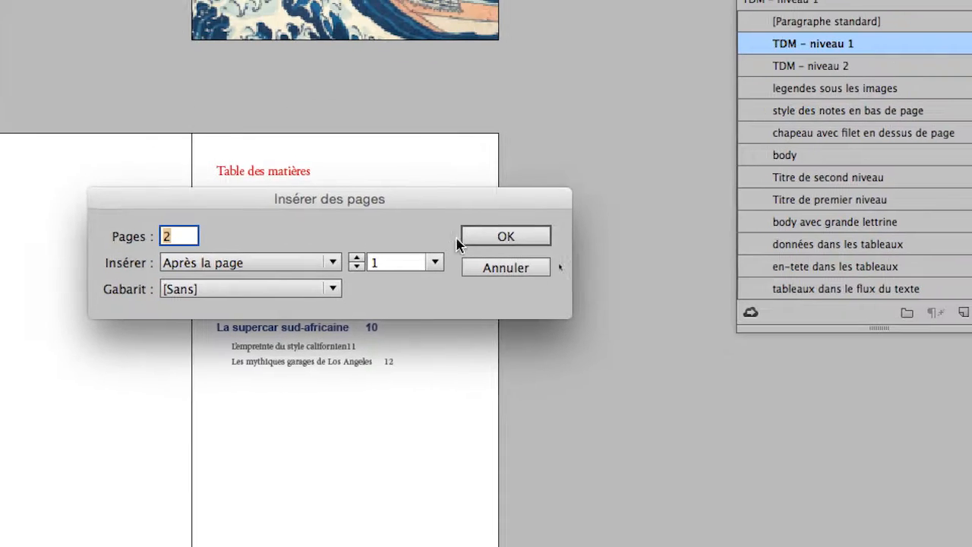
left_click(624, 195)
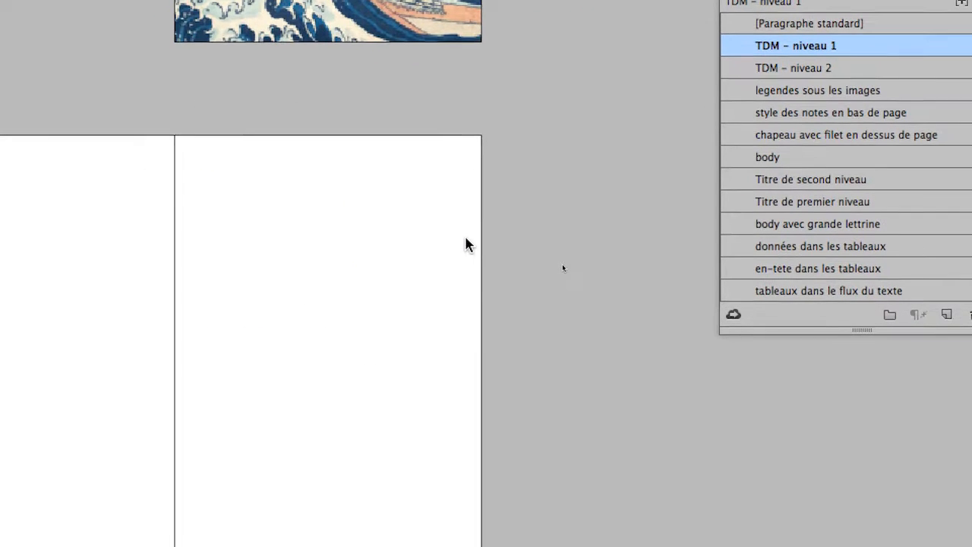
Step: Examine the inserted blank spread and the page numbers listed in the table of contents that follows it
scroll(465, 238, "down", 2)
key("super+minus")
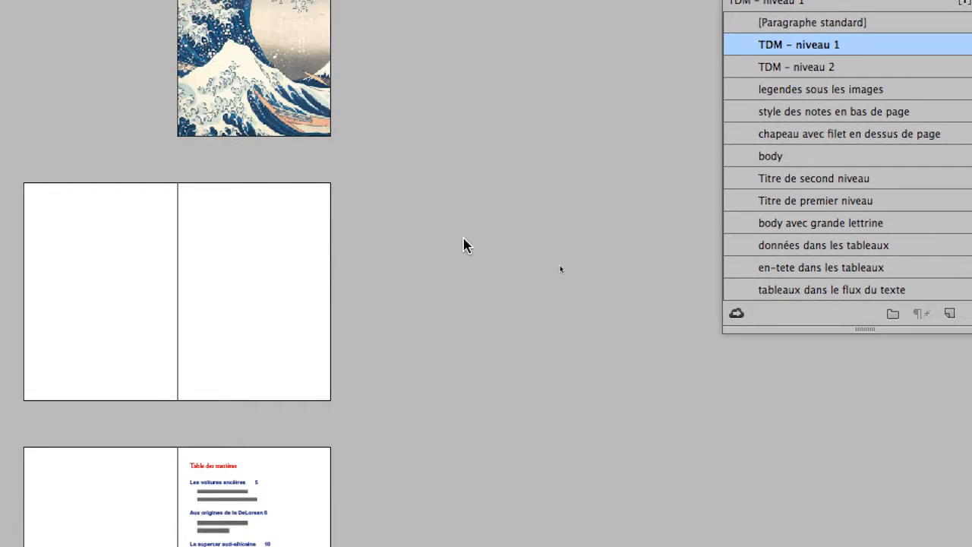
scroll(297, 411, "down", 1)
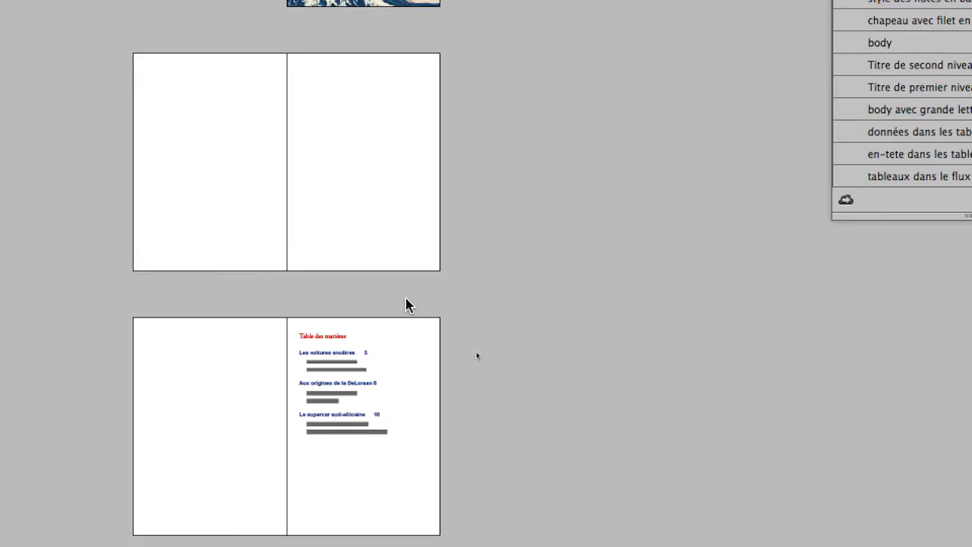
scroll(406, 297, "down", 1)
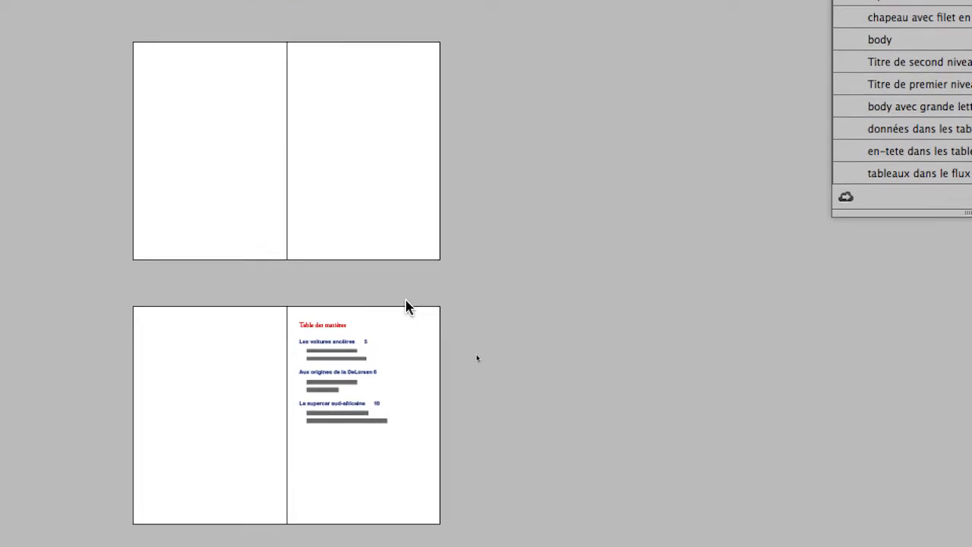
key("super+plus")
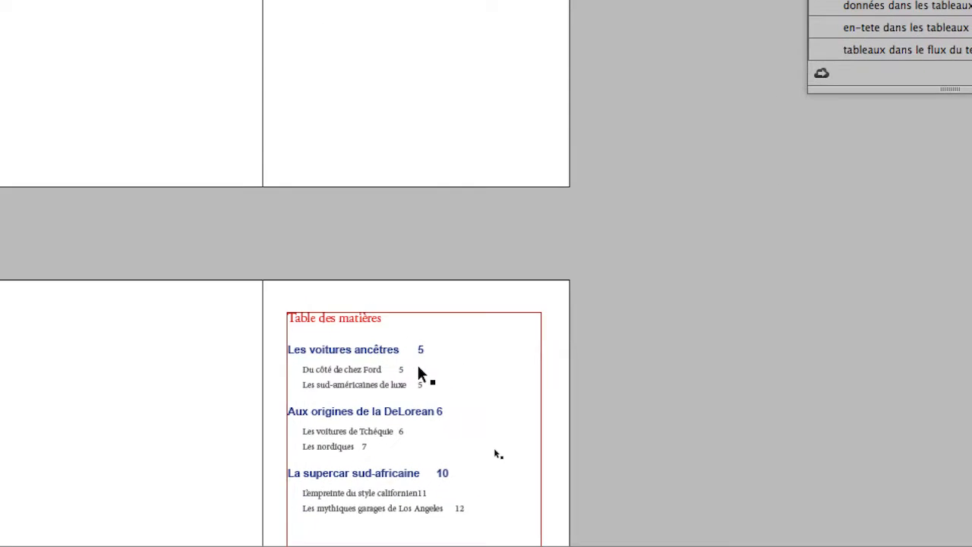
scroll(473, 435, "down", 1)
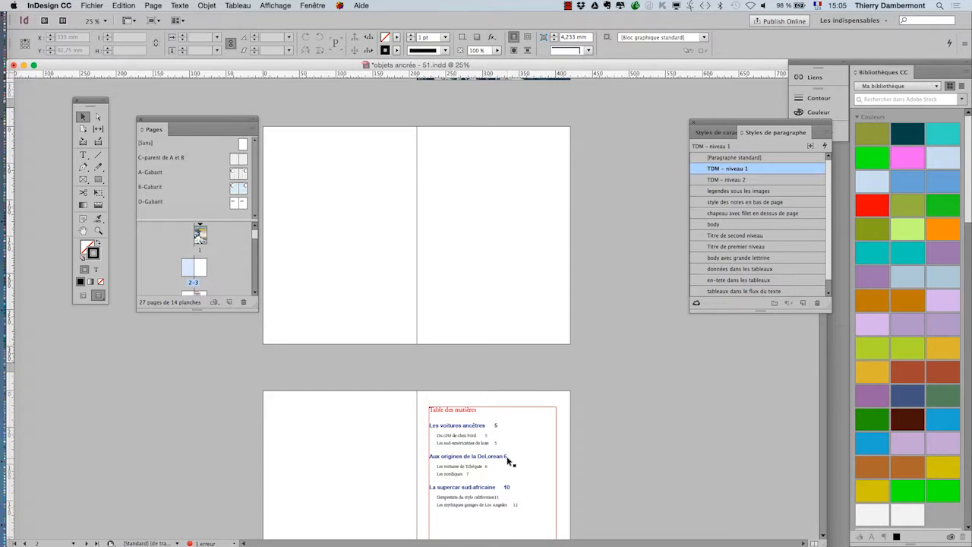
scroll(509, 456, "down", 2)
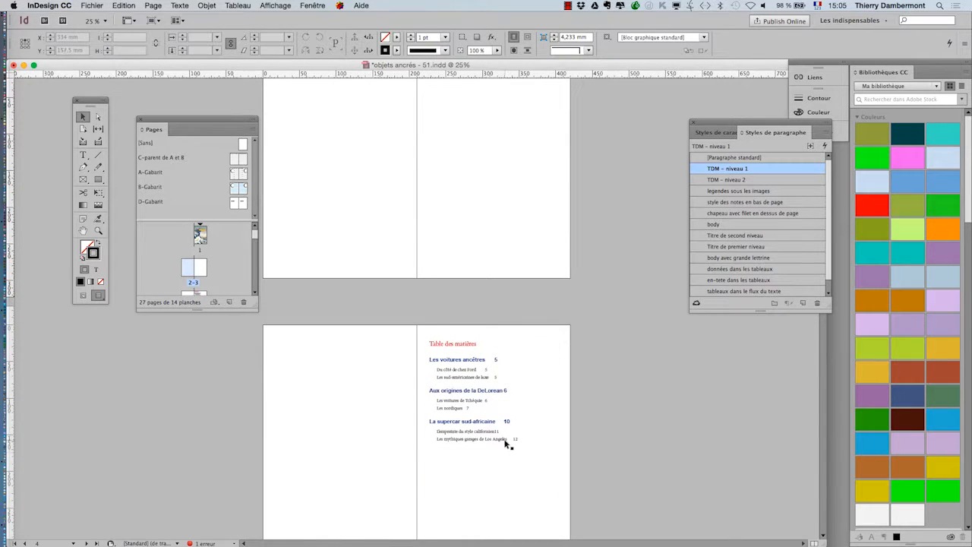
key("super+plus")
left_click_drag(607, 354, 403, 235)
Step: Update the existing table of contents in its selected text frame so its page numbers account for the inserted pages
left_click(451, 204)
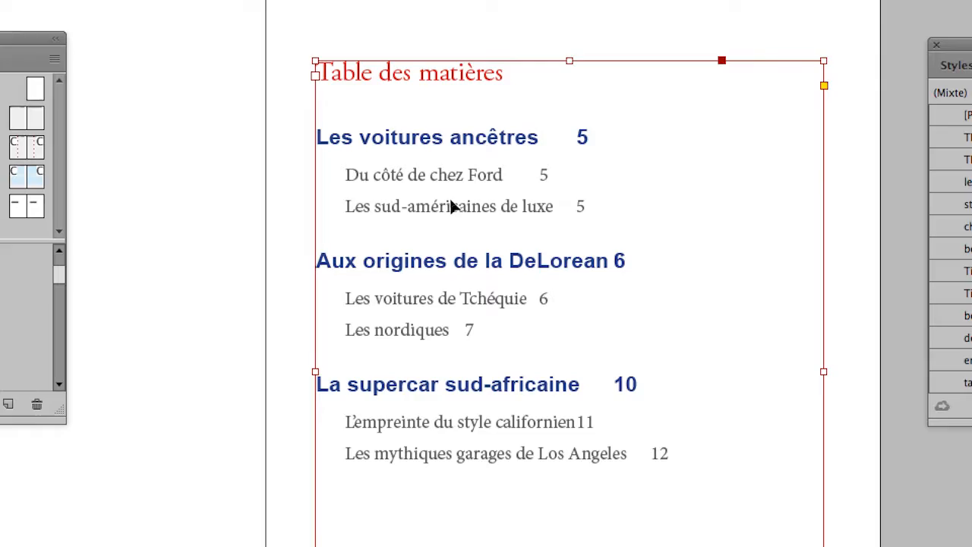
left_click(853, 296)
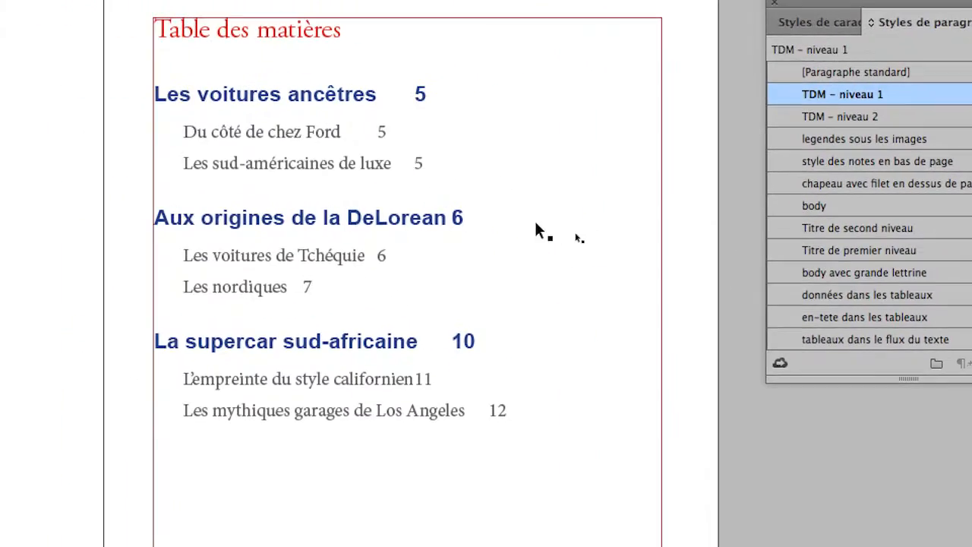
left_click(536, 230)
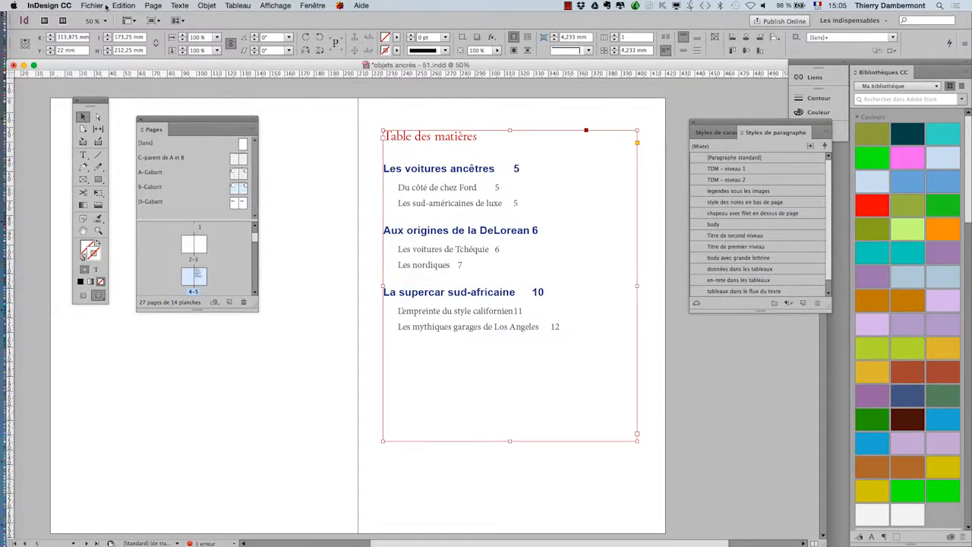
left_click(153, 6)
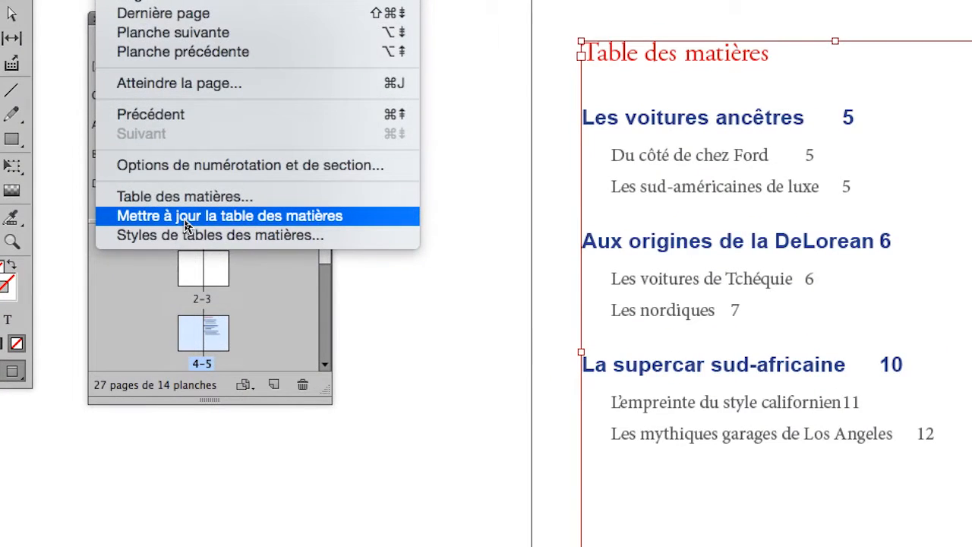
left_click(185, 220)
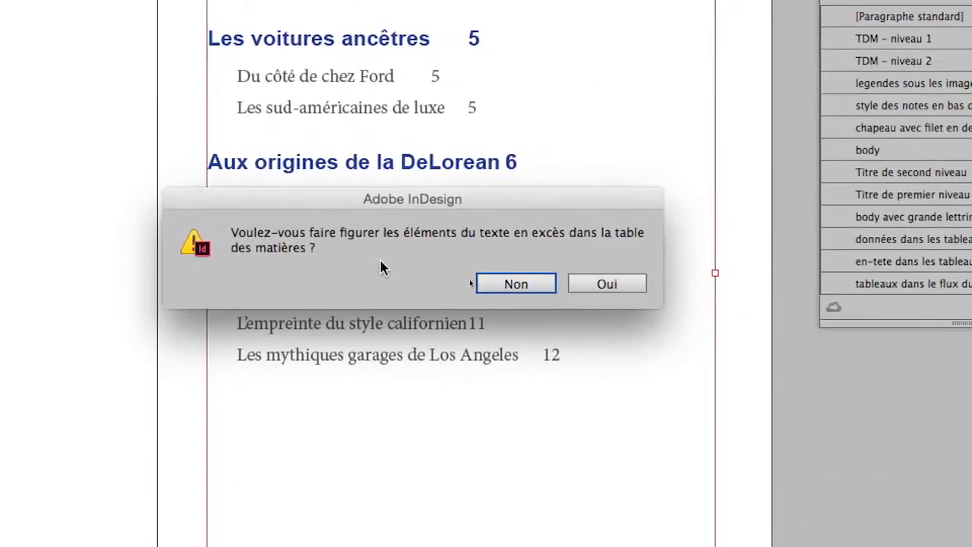
left_click(489, 283)
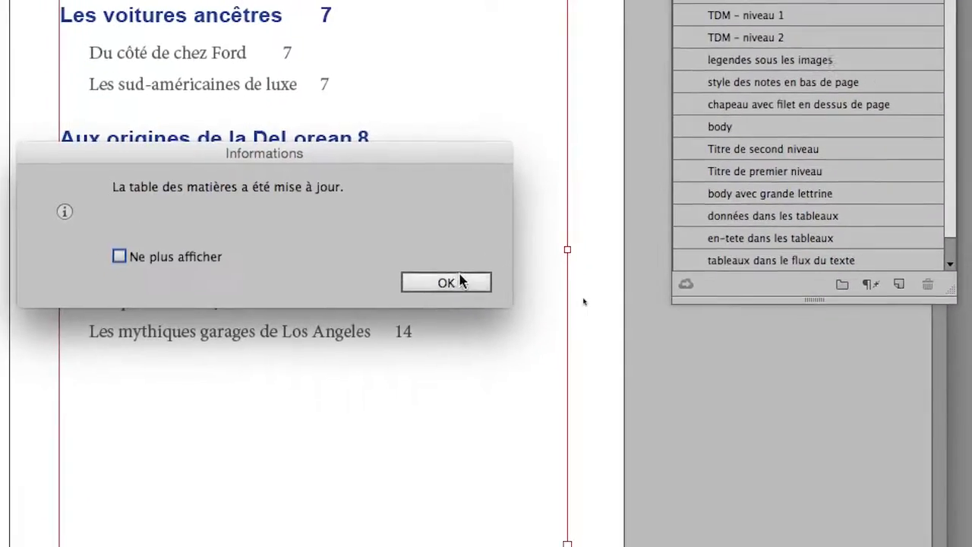
left_click(490, 295)
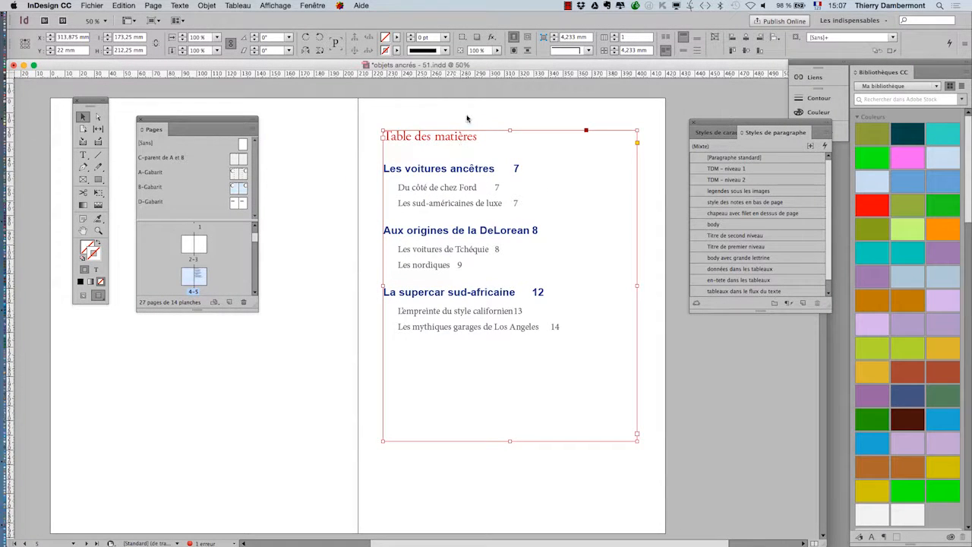
Step: Extend the first-level heading "Les voitures ancêtres" on page 7 with "des années folles"
left_click(467, 119)
left_click(476, 144)
scroll(477, 312, "down", 10)
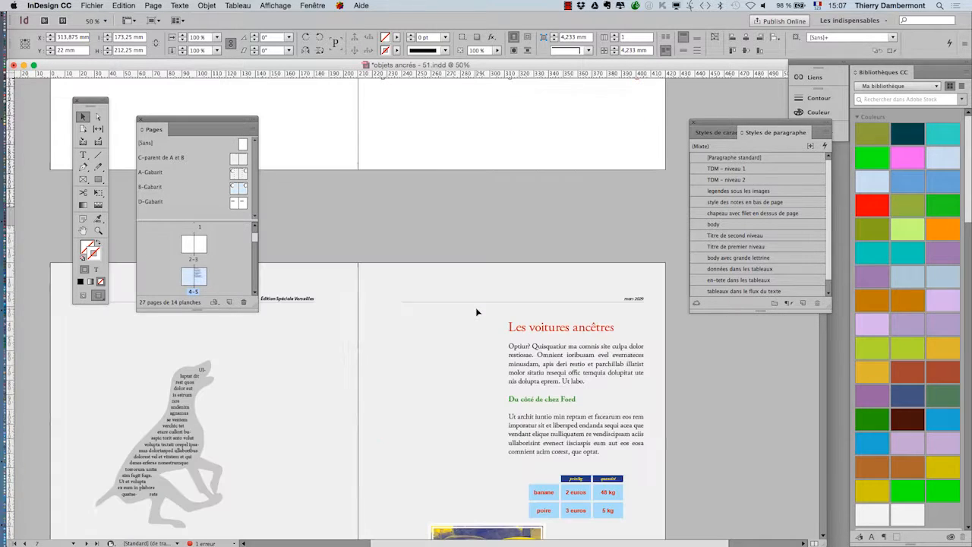
scroll(600, 344, "up", 2)
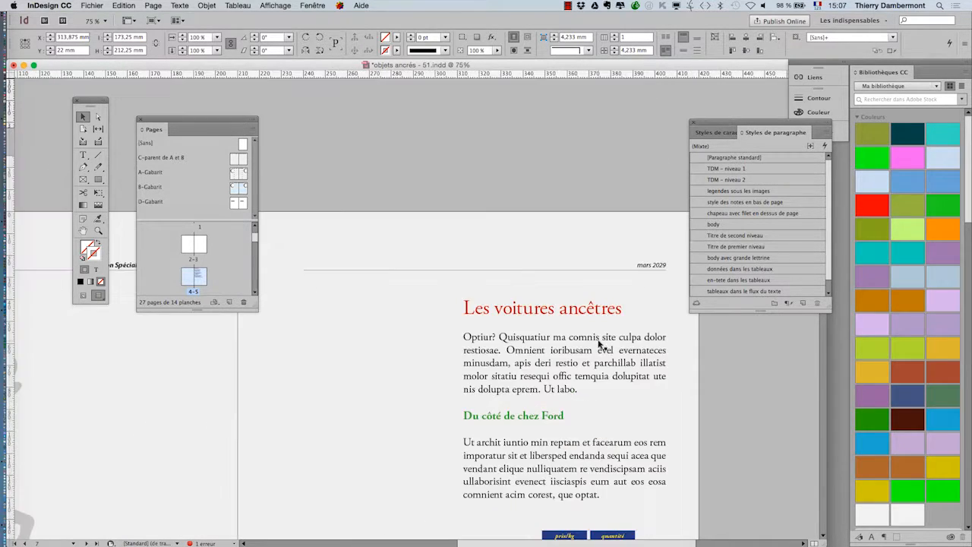
left_click(83, 155)
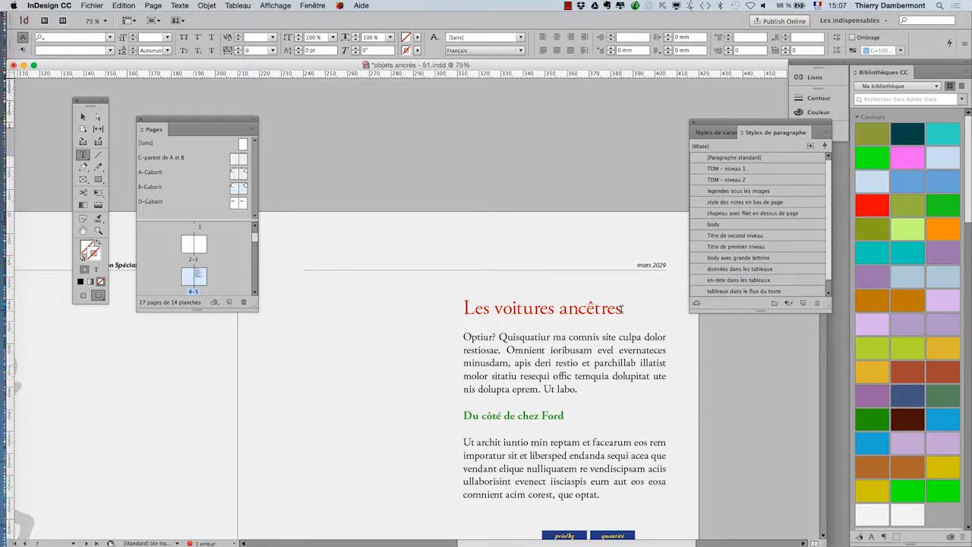
left_click(622, 309)
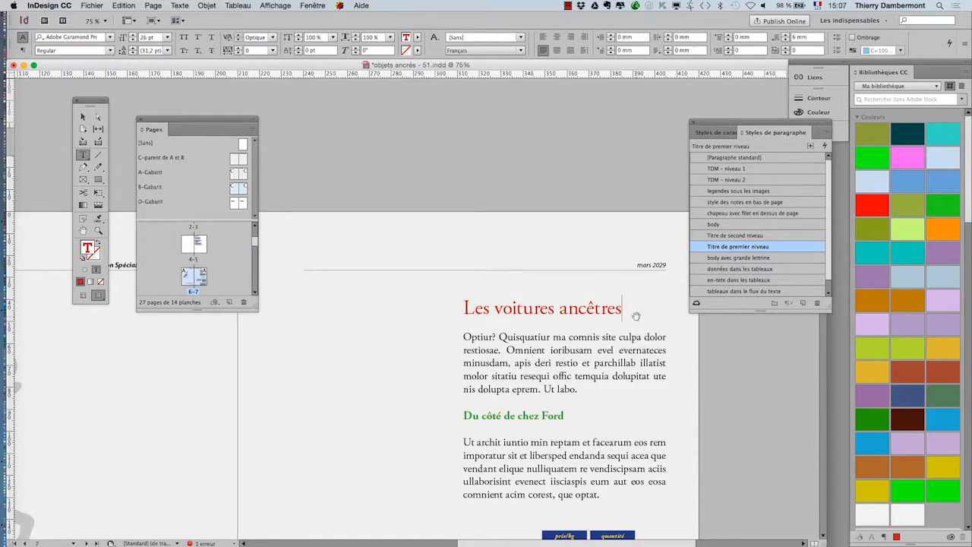
scroll(636, 316, "up", 2)
type("des années folles")
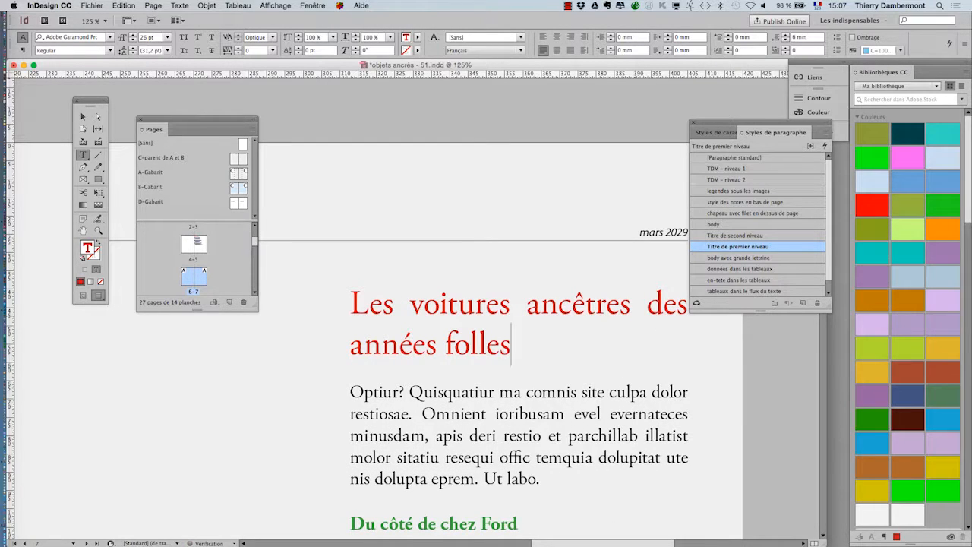
scroll(558, 305, "down", 2)
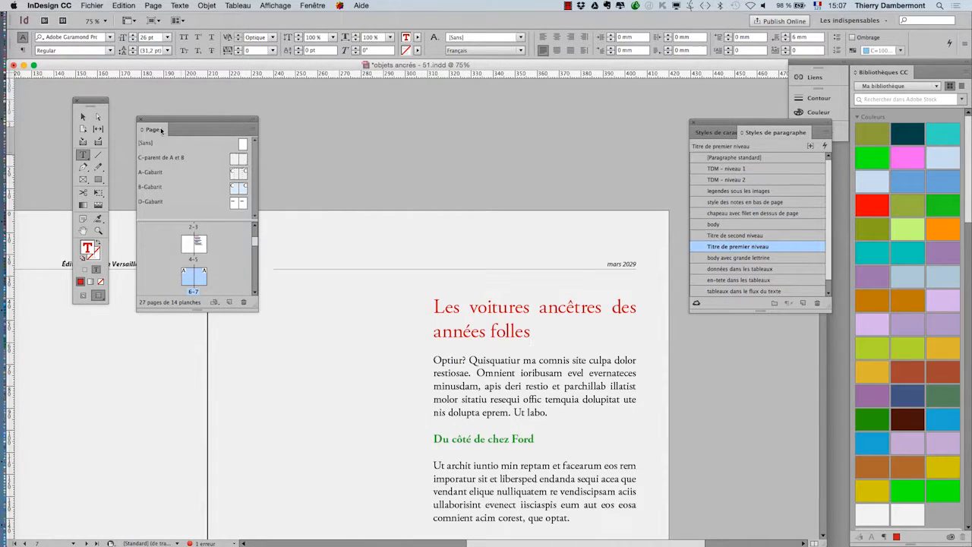
Step: Move the Pages panel off the table of contents and update its selected frame again, including overset text
left_click(85, 116)
scroll(560, 362, "up", 10)
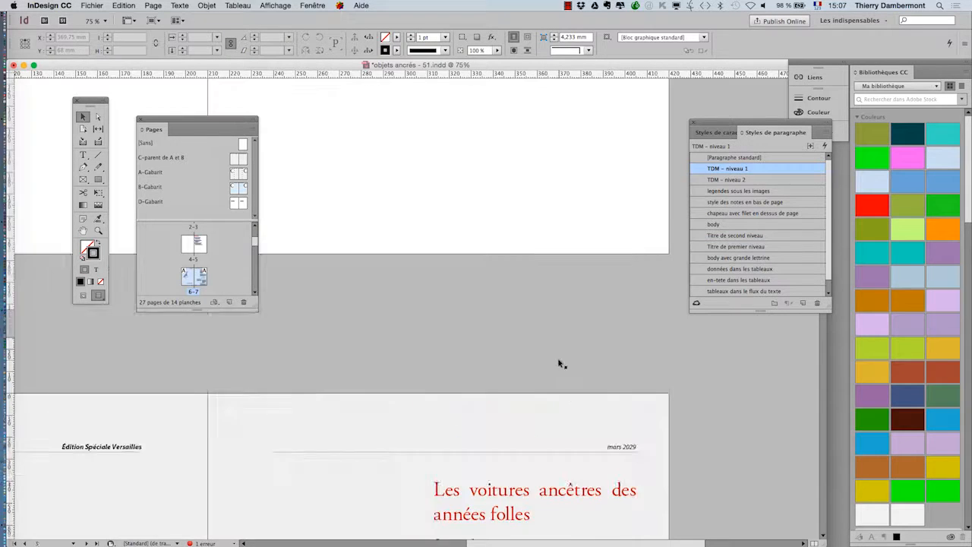
scroll(403, 282, "up", 2)
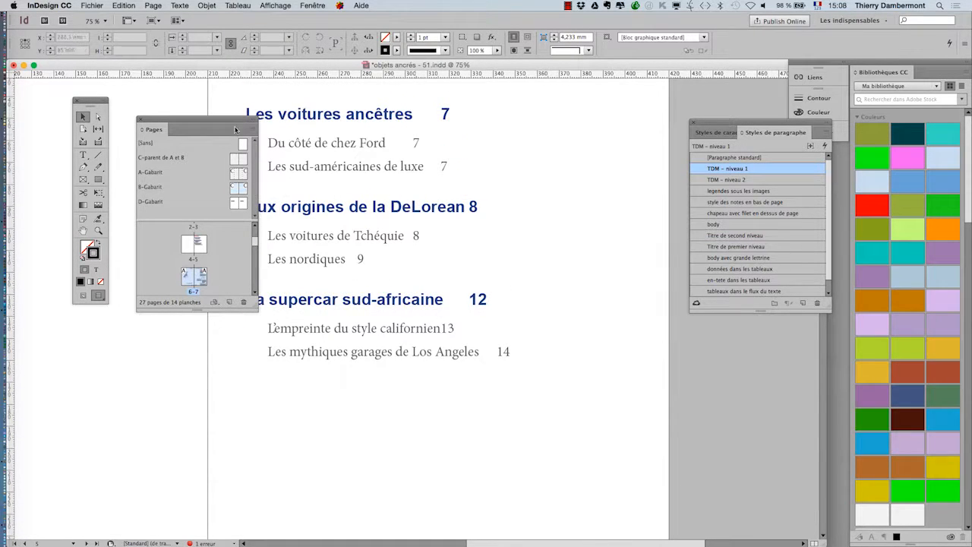
left_click_drag(236, 130, 161, 357)
left_click(308, 212)
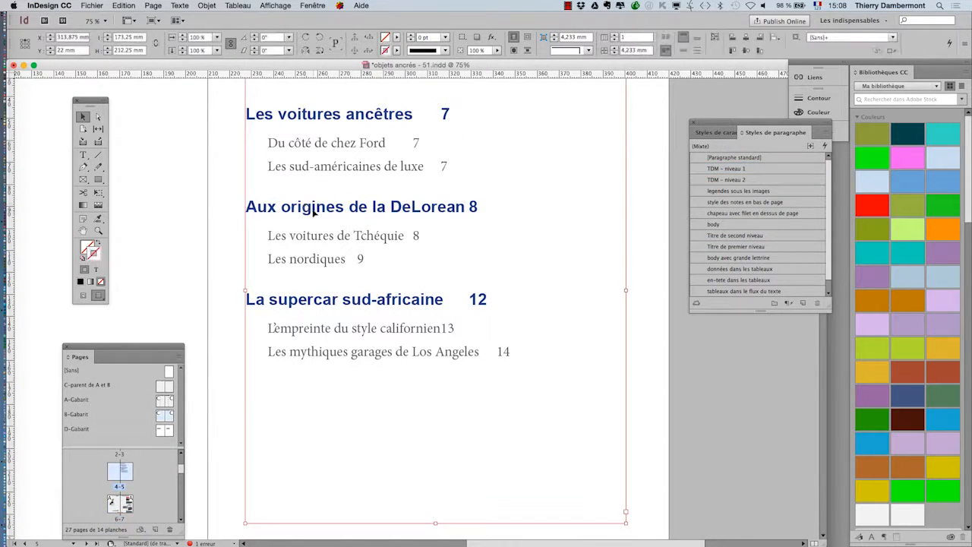
key("super+minus")
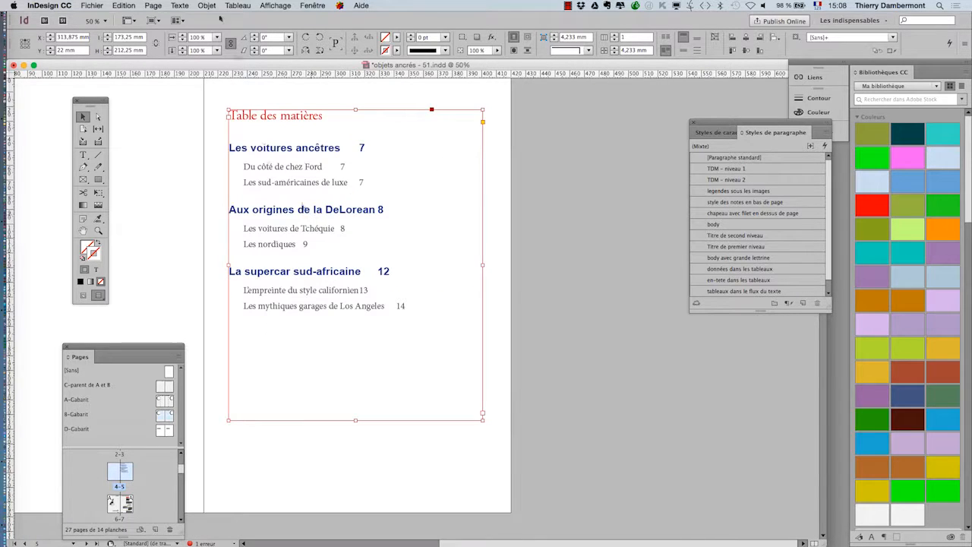
left_click(150, 7)
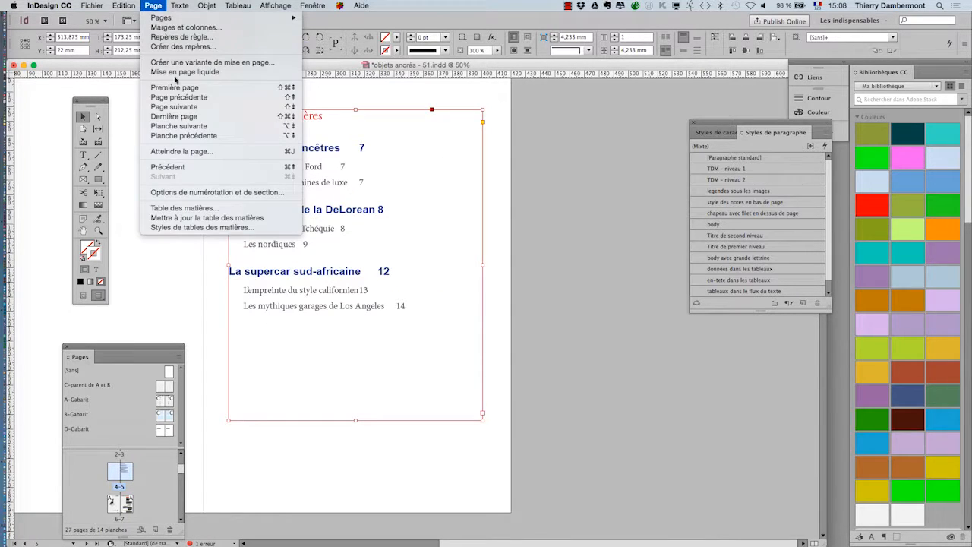
left_click(196, 219)
left_click(583, 292)
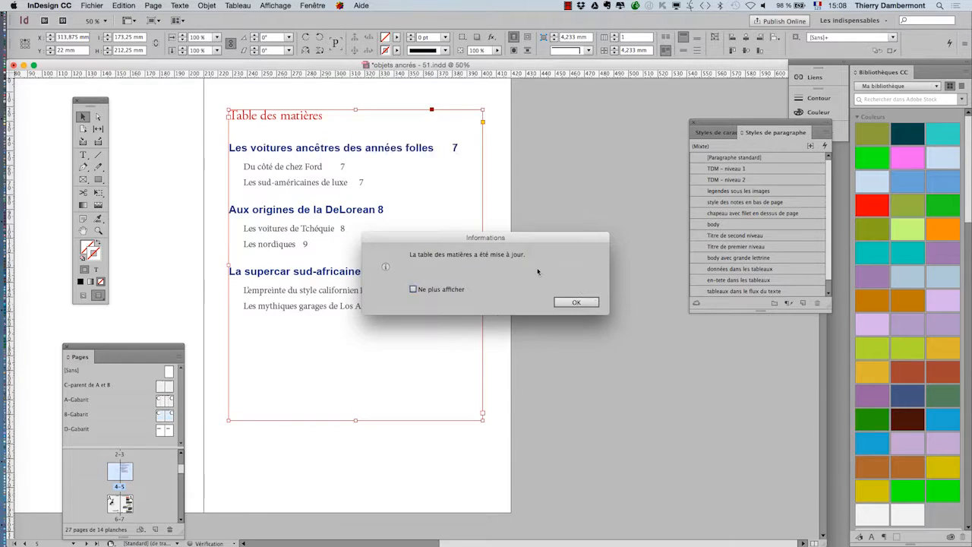
left_click(577, 303)
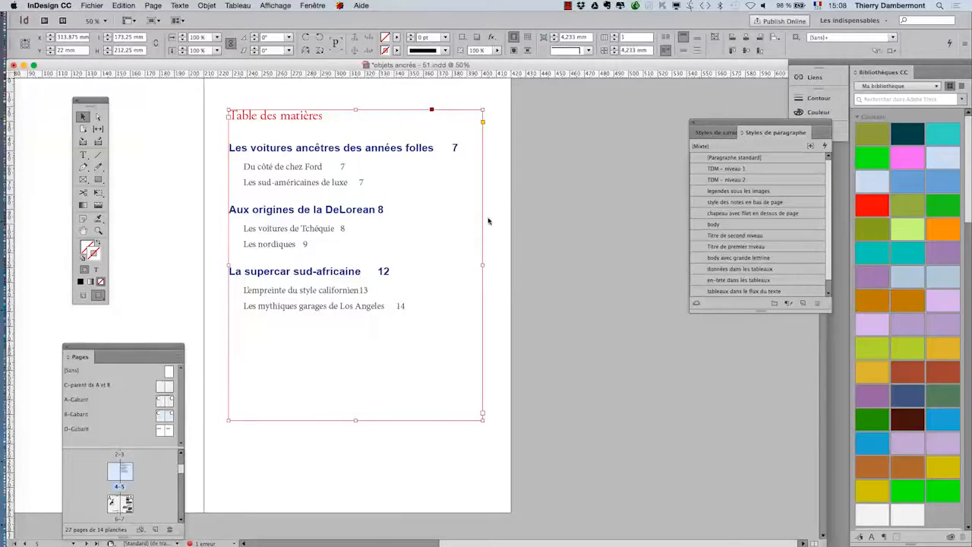
left_click(490, 222)
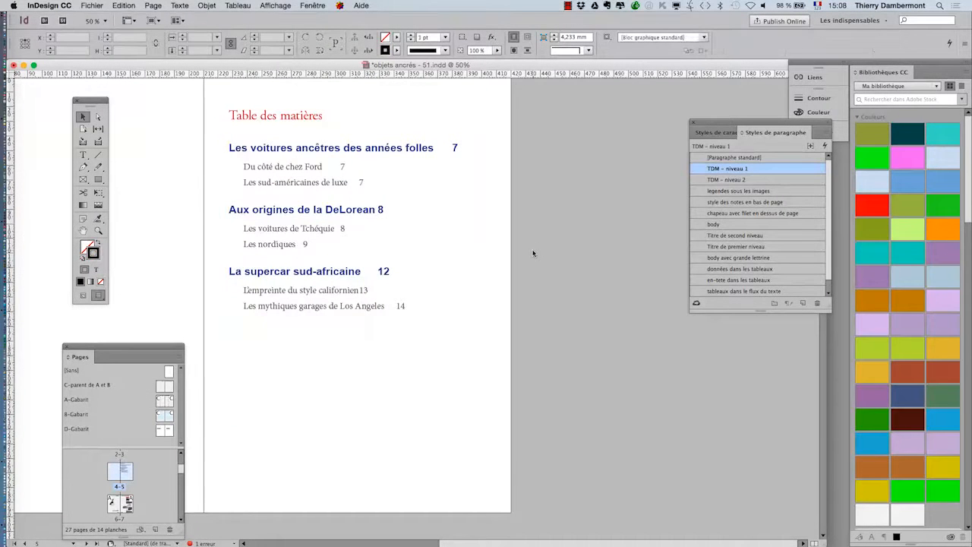
Step: Select the table of contents frame and check the separator between entry and page number in its generation settings
left_click(343, 233)
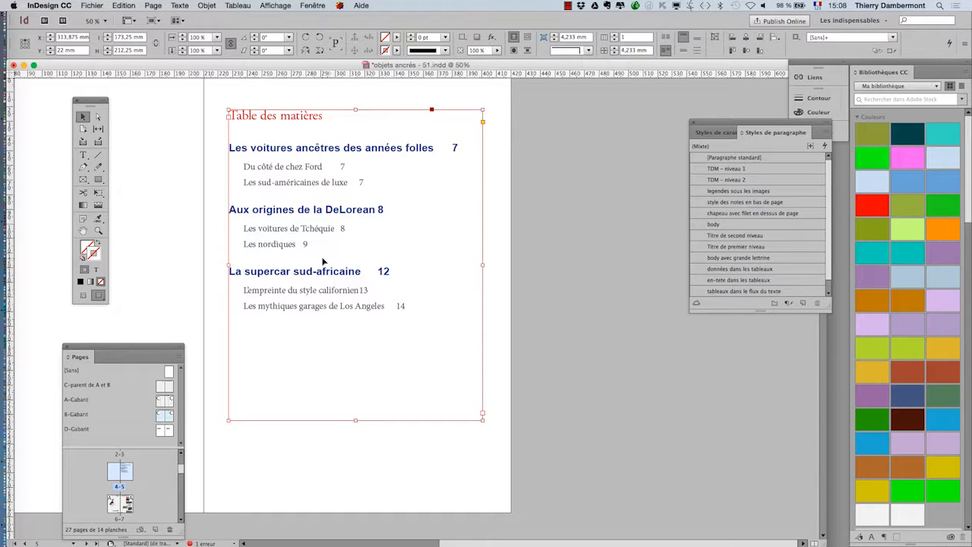
left_click(156, 5)
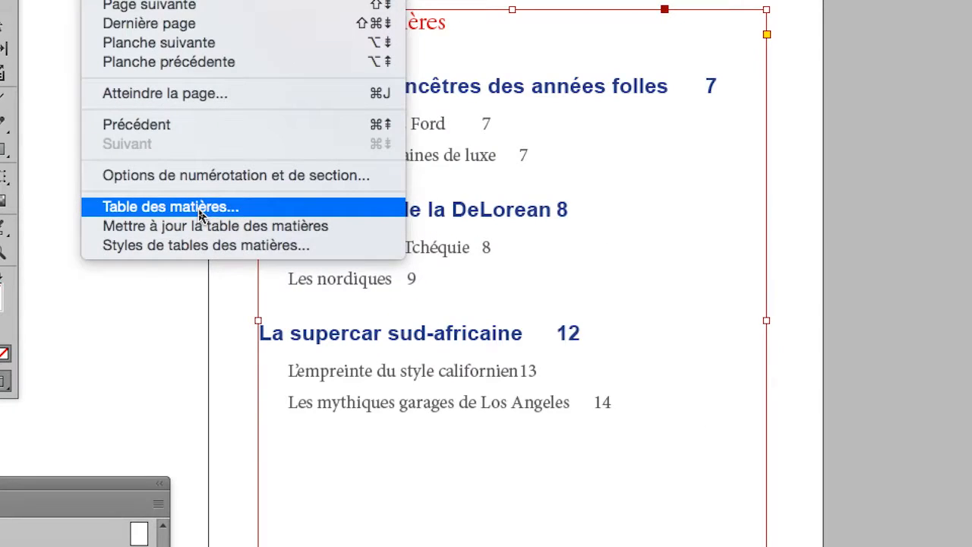
left_click(199, 215)
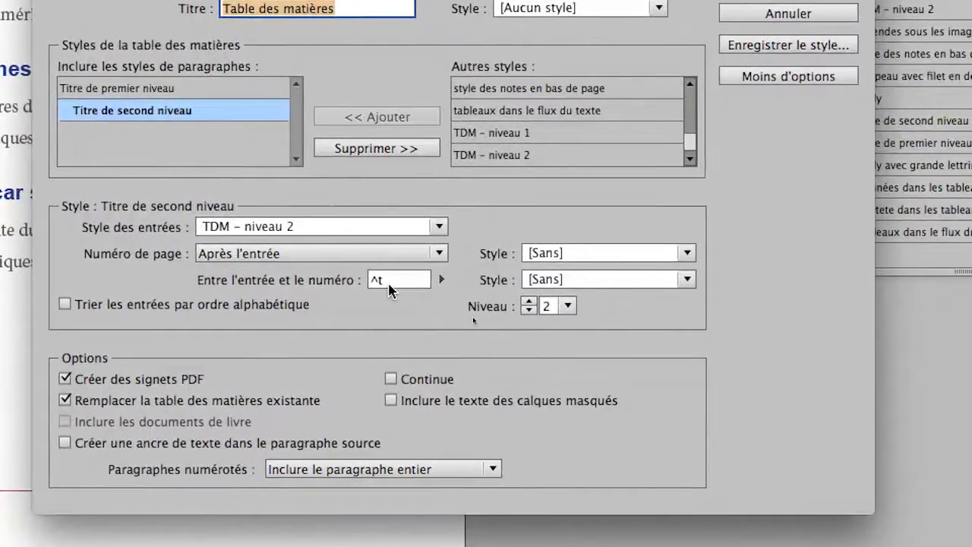
double_click(519, 378)
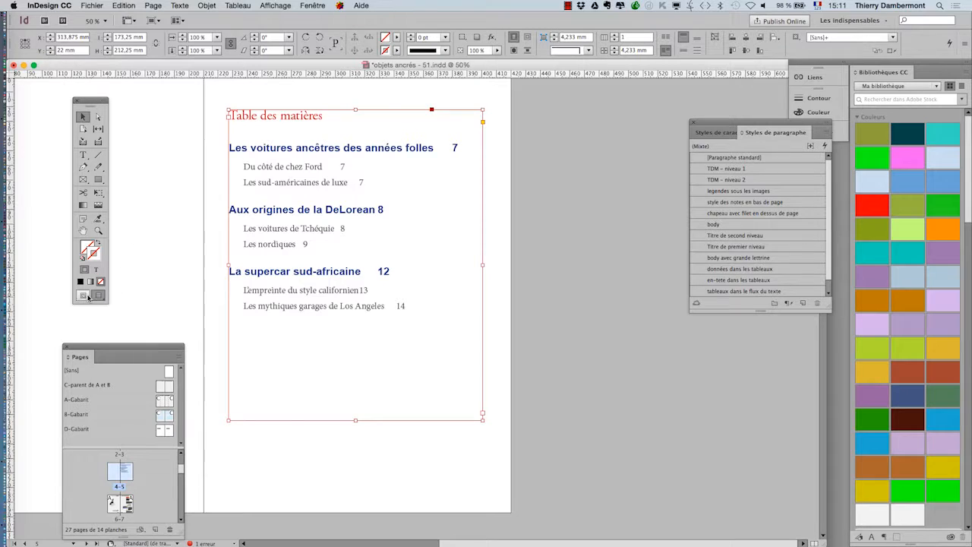
Step: Show the layout's non-printing characters and inspect the tabs between the table of contents entries and their page numbers
left_click(88, 297)
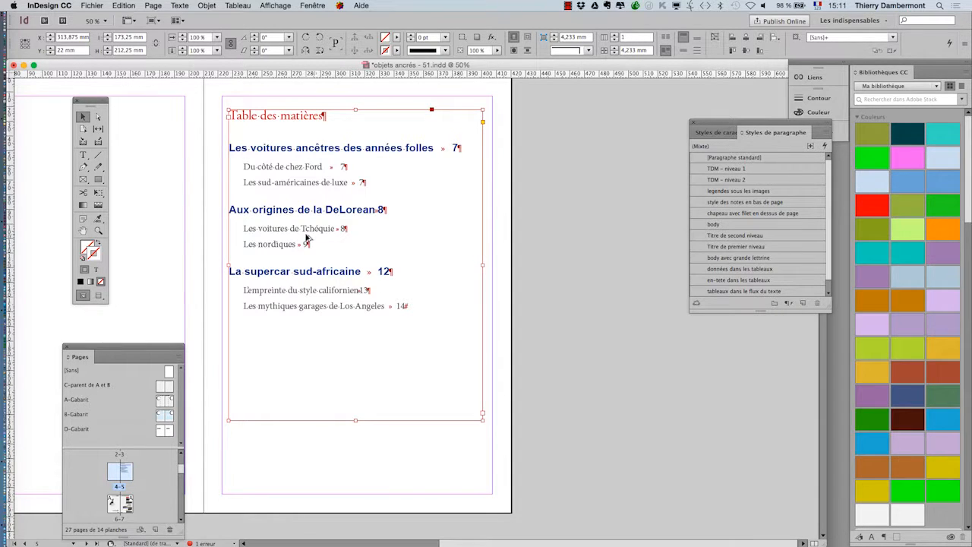
scroll(308, 237, "up", 3)
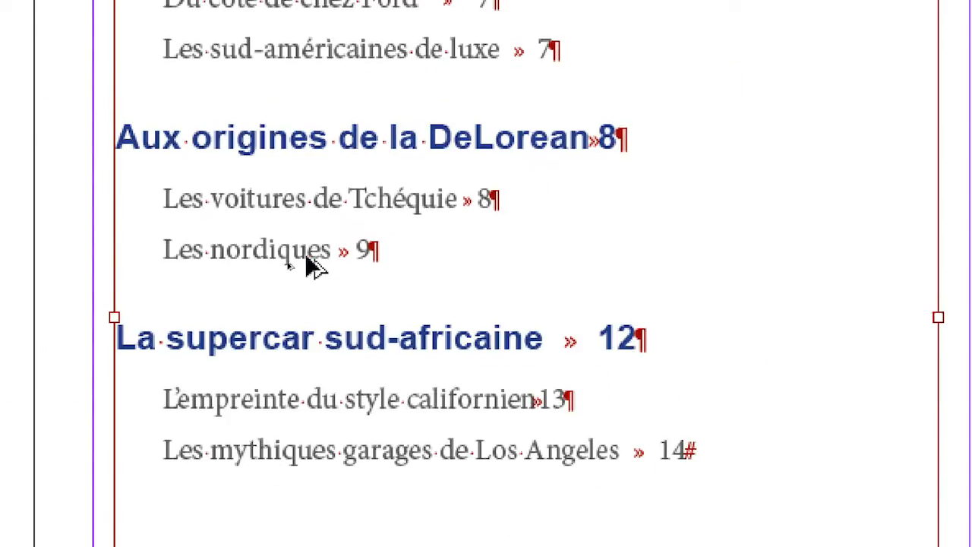
scroll(306, 257, "down", 4)
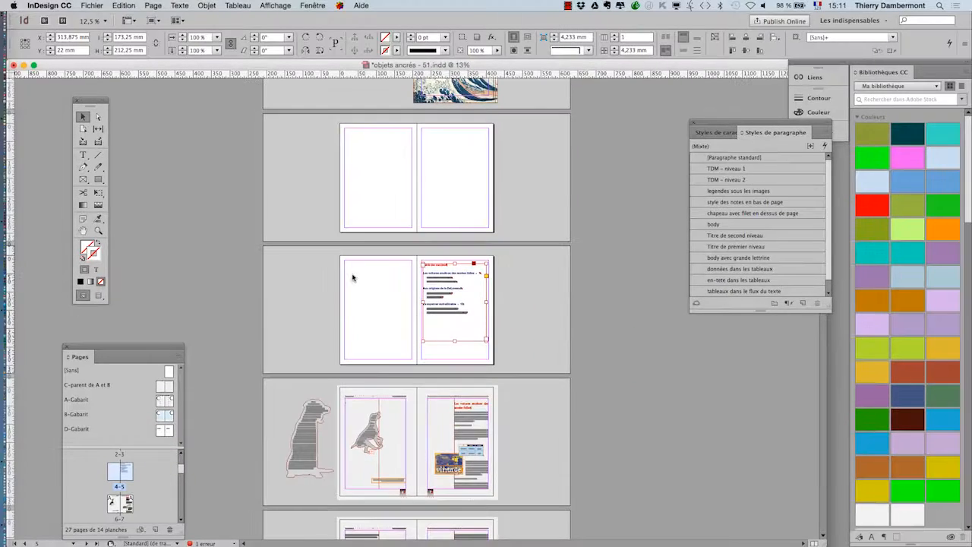
key("super+equal")
key("super+equal")
left_click_drag(519, 280, 203, 248)
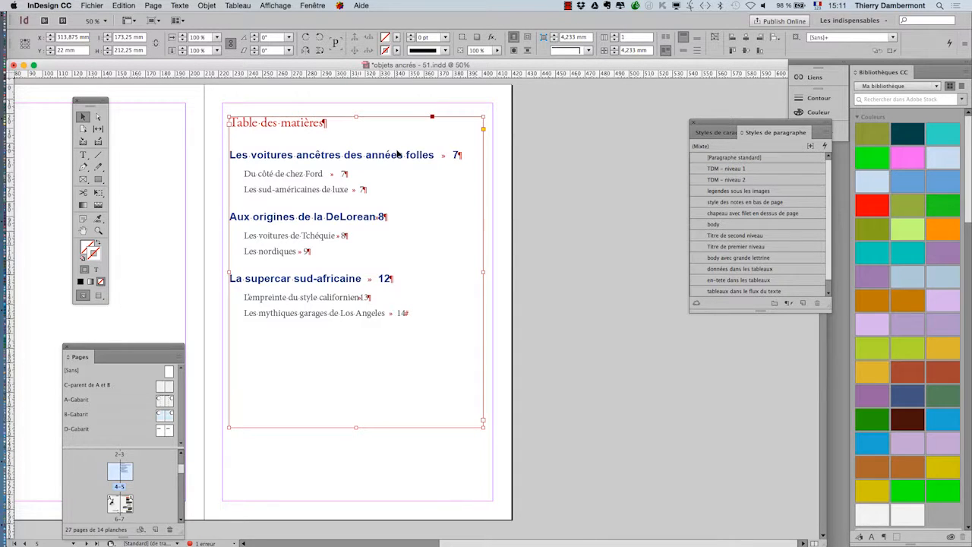
Step: In the table of contents settings, replace the separator before the page number for "Titre de premier niveau" with a right indent tab (^y)
left_click(152, 6)
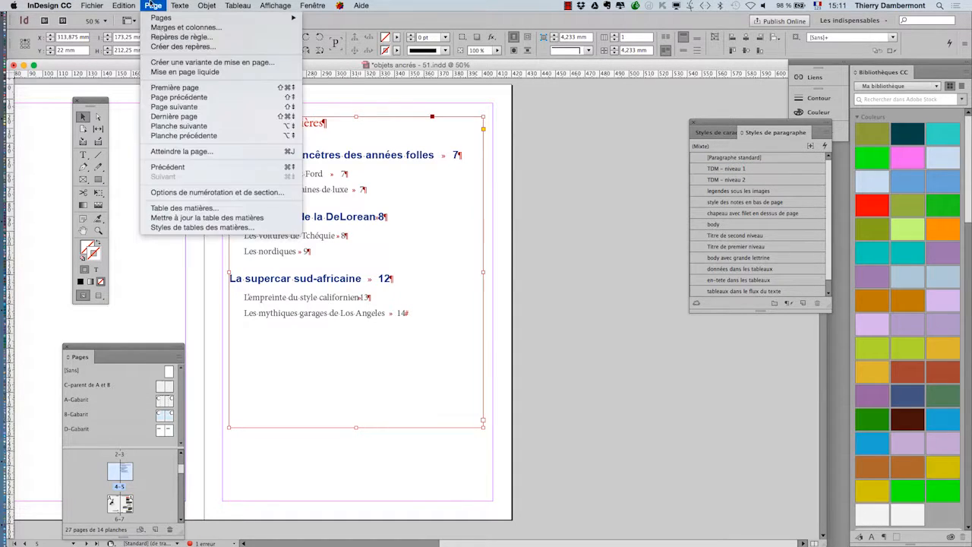
left_click(201, 208)
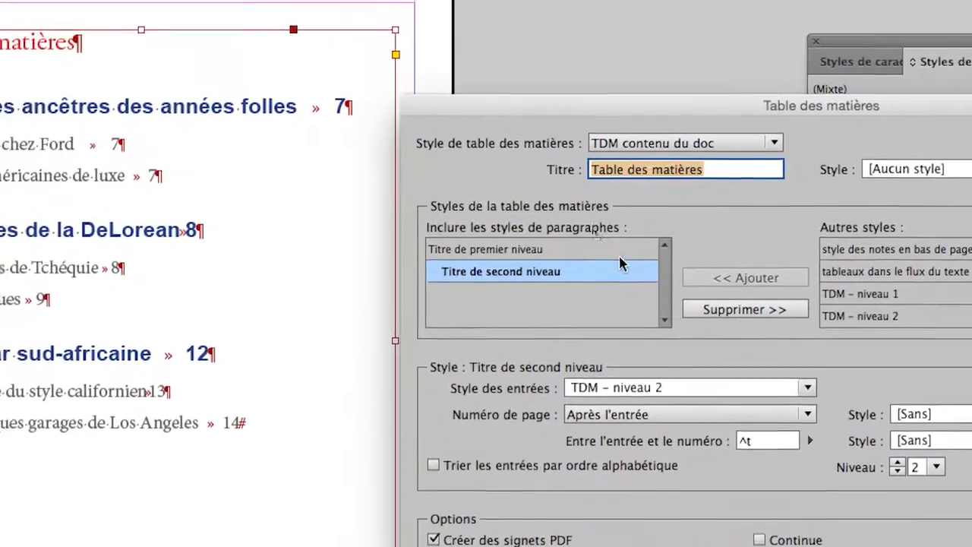
left_click(590, 229)
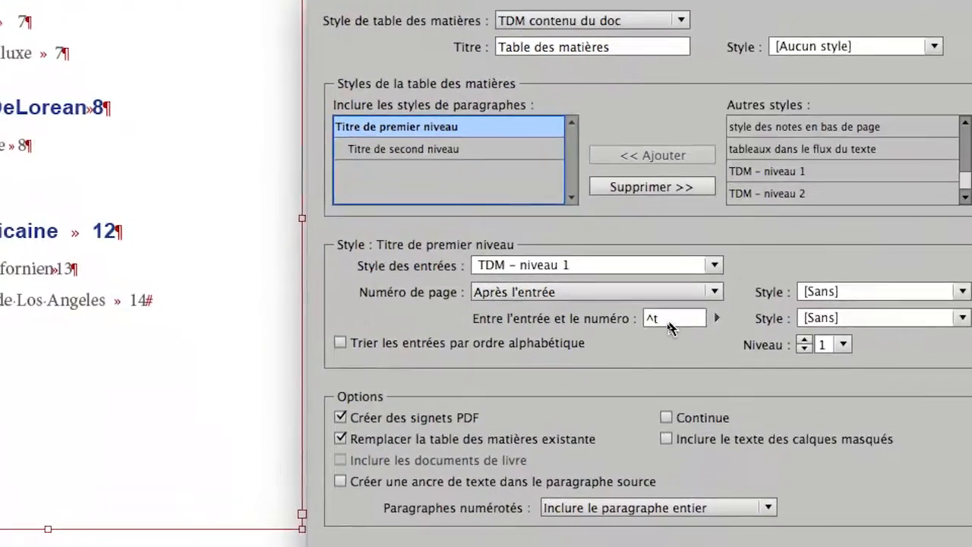
double_click(669, 320)
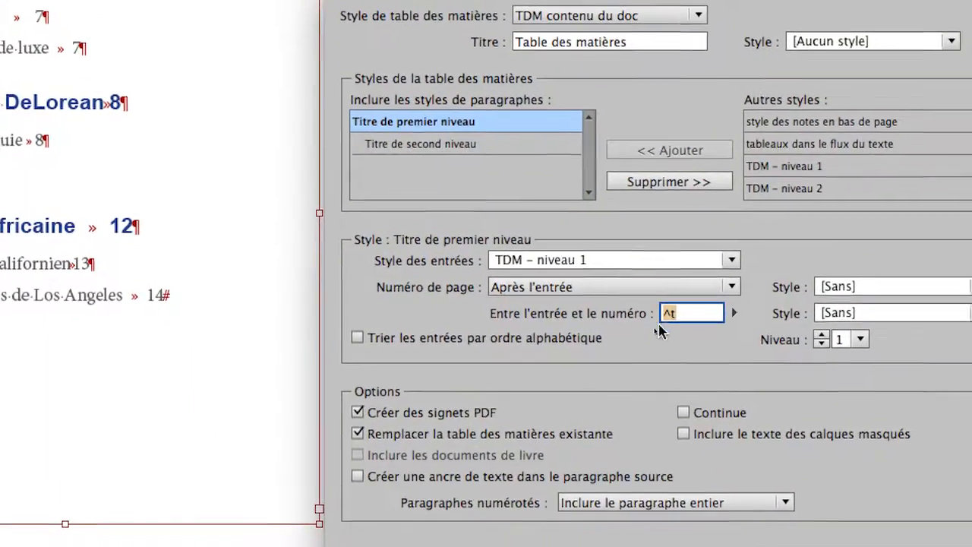
key("BackSpace")
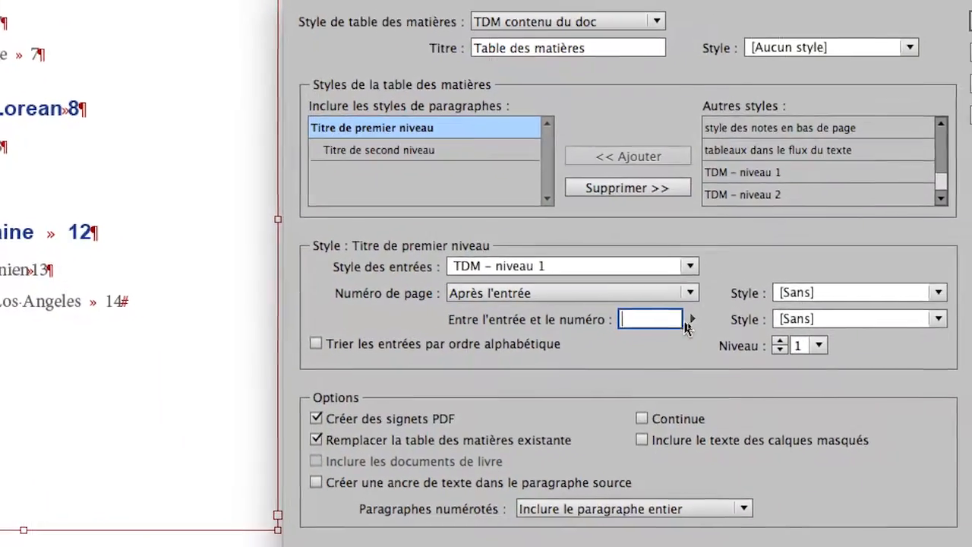
left_click(689, 321)
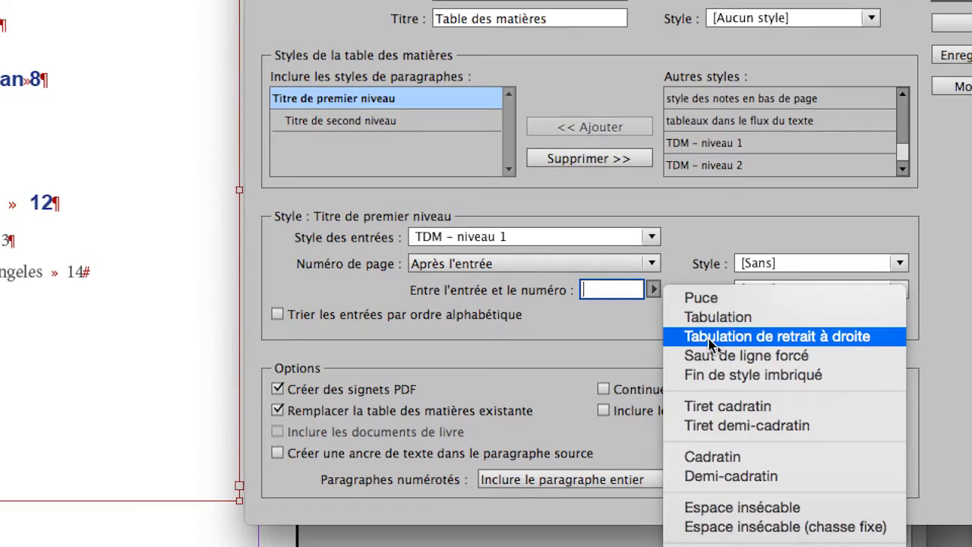
left_click(712, 336)
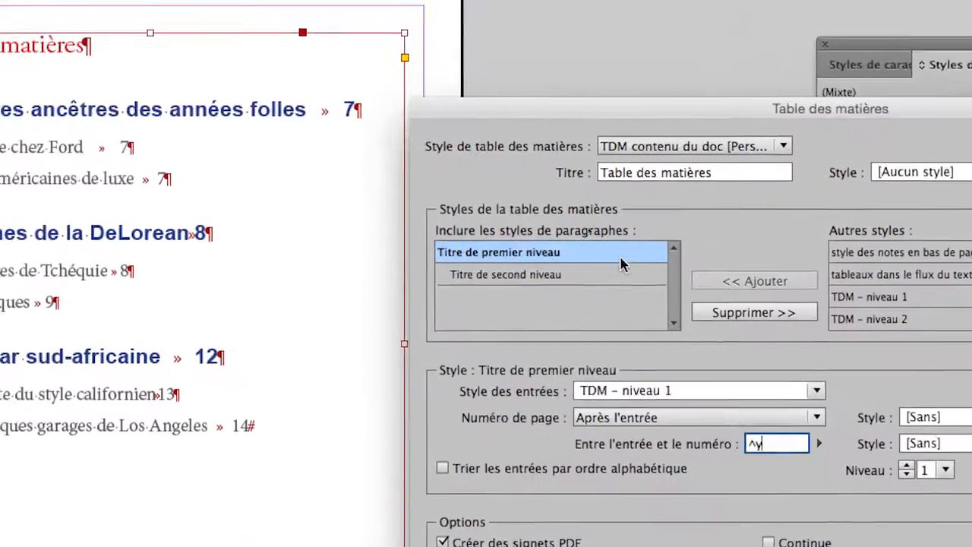
Step: Replace the separator before the page number for "Titre de second niveau" with a right indent tab (^y)
left_click(619, 275)
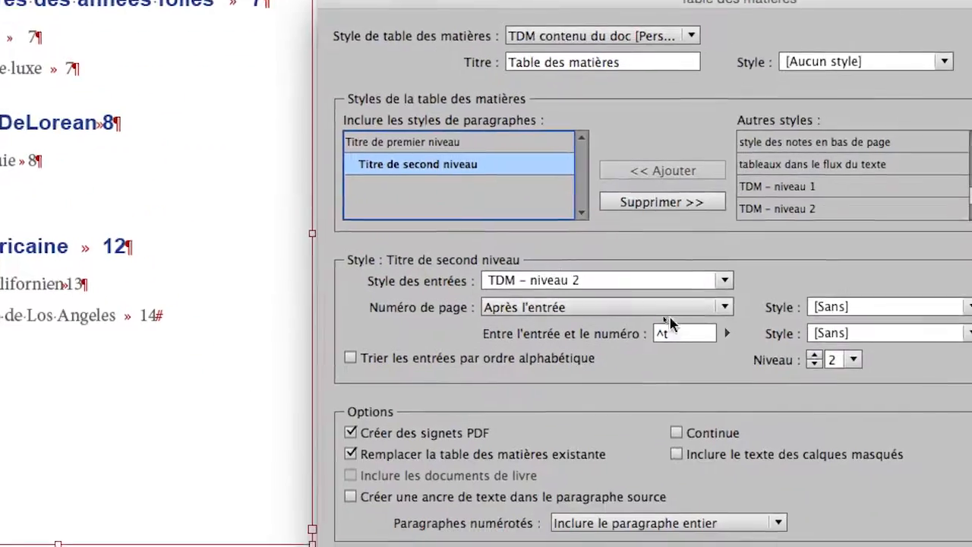
double_click(759, 432)
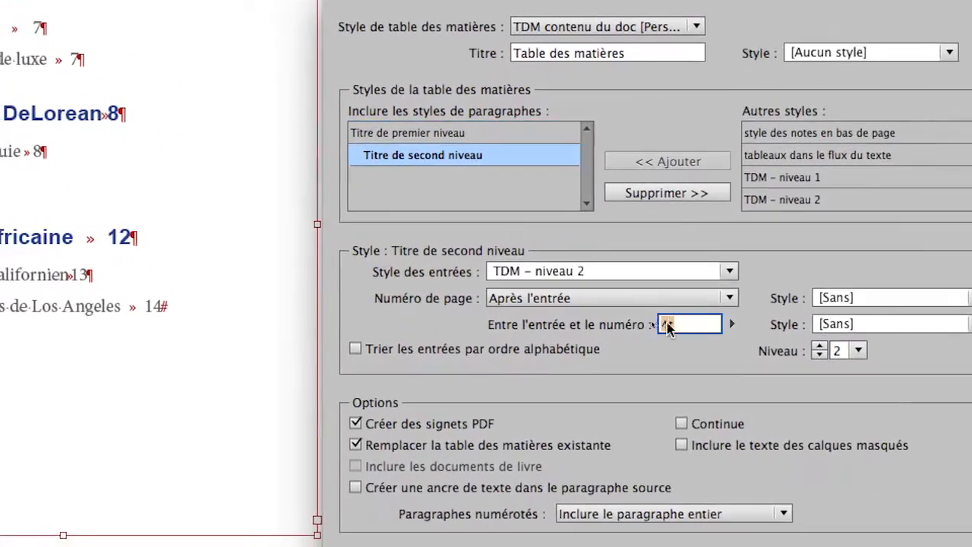
key("BackSpace")
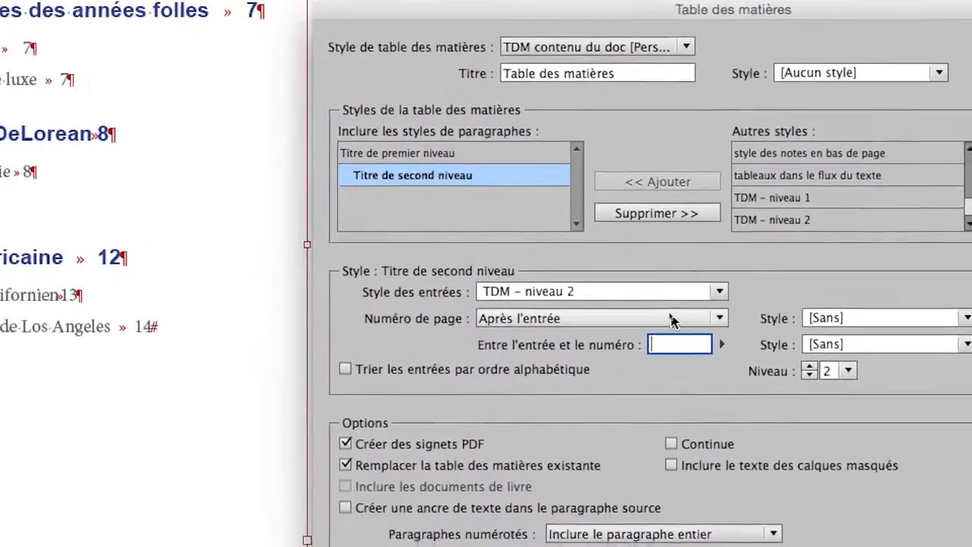
left_click(722, 345)
left_click(756, 392)
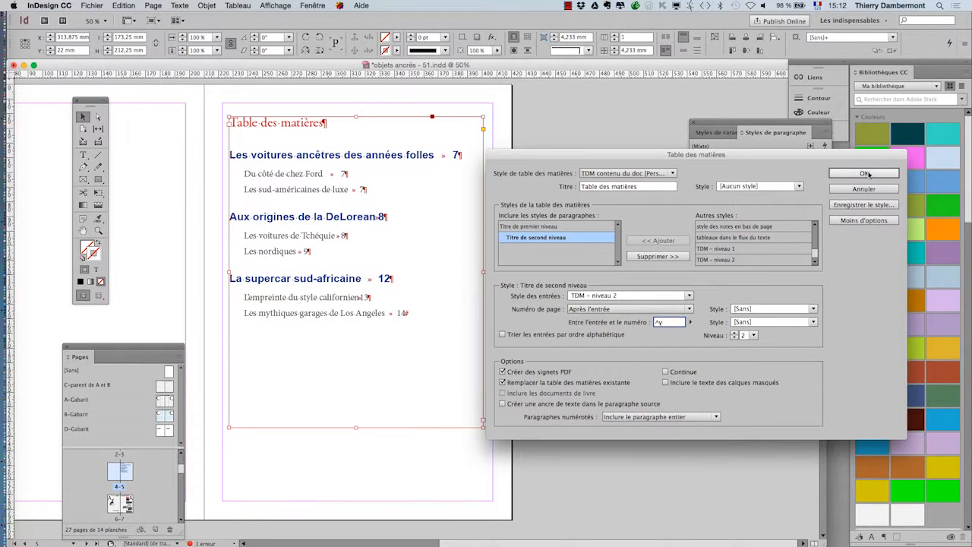
Step: Apply the new separator settings to regenerate the existing table of contents
left_click(867, 174)
left_click(790, 313)
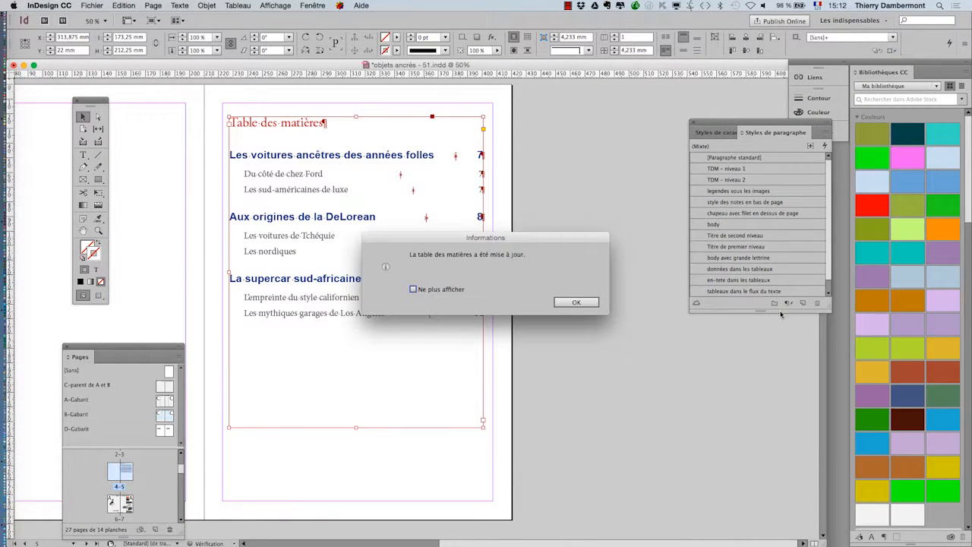
left_click(593, 305)
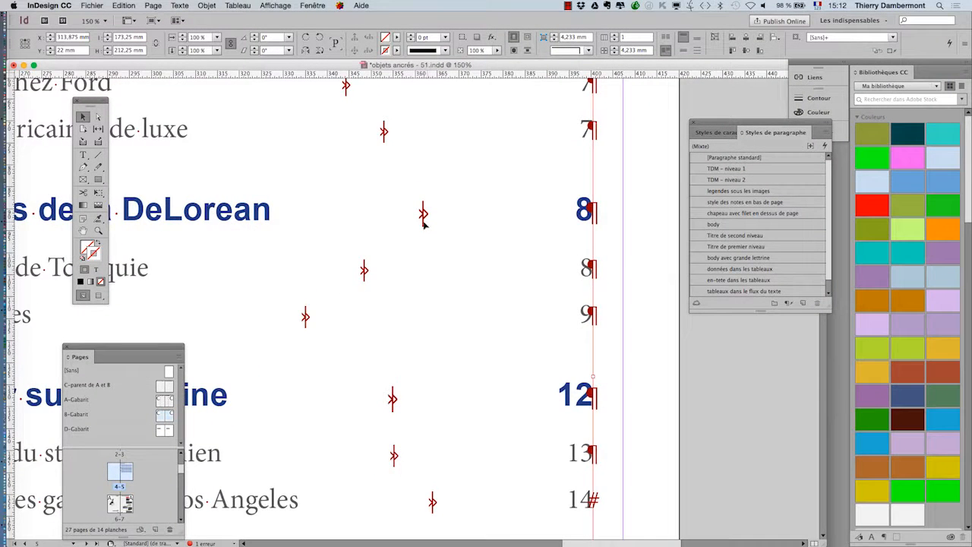
Step: Preview the table of contents without non-printing characters and examine how its page numbers align with the frame's right edge
scroll(430, 229, "down", 3)
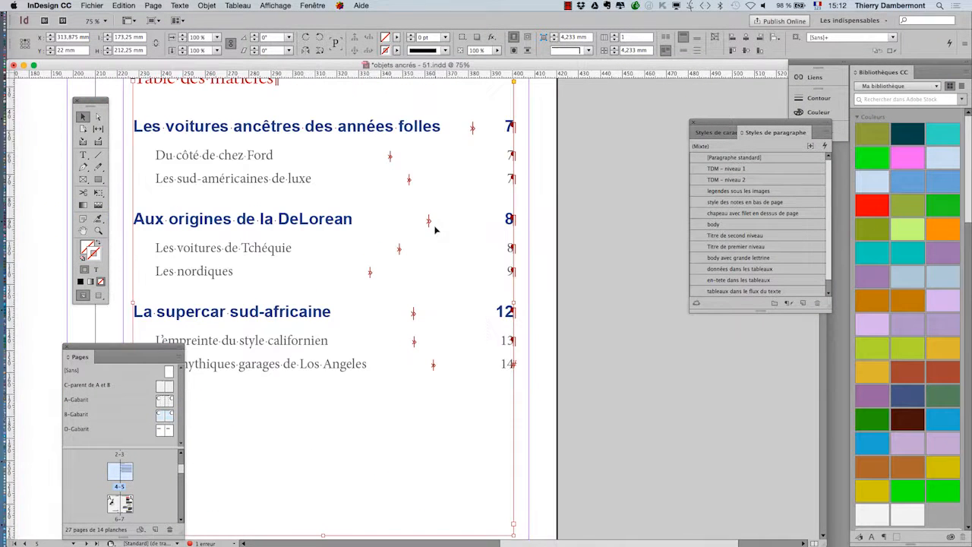
scroll(534, 241, "up", 3)
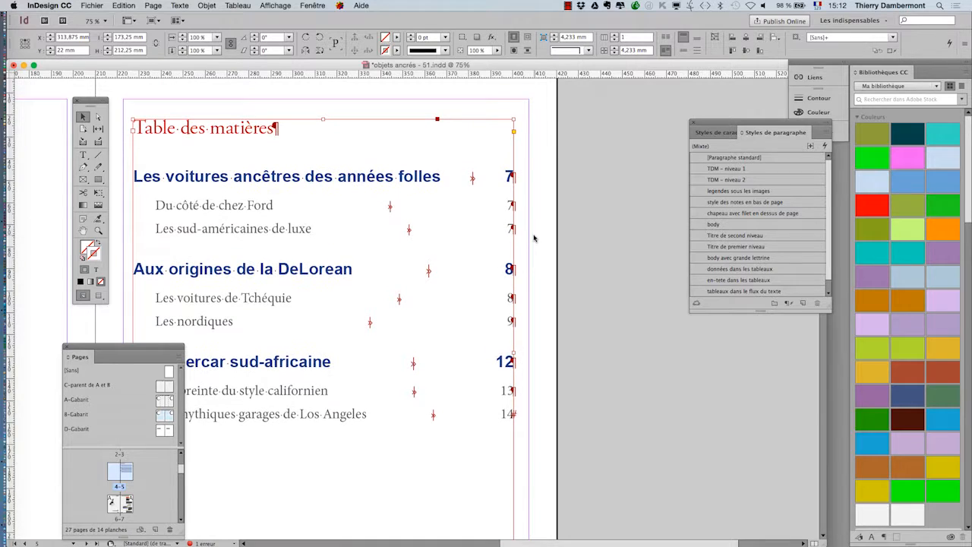
left_click(99, 295)
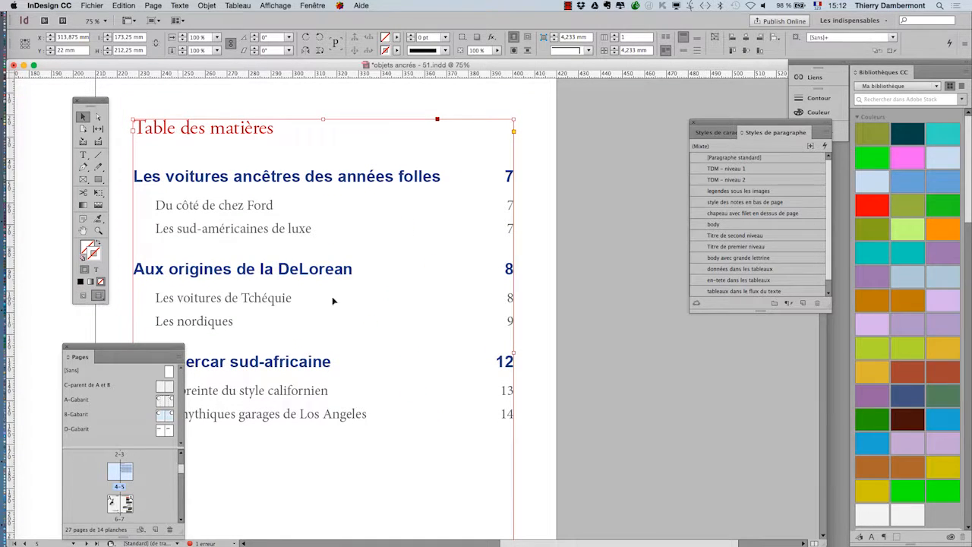
left_click(562, 302)
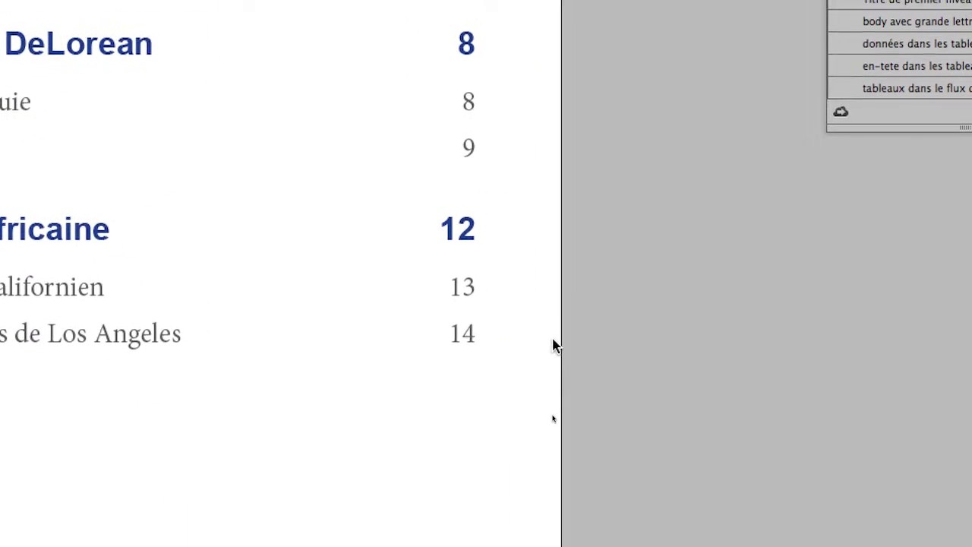
left_click(360, 355)
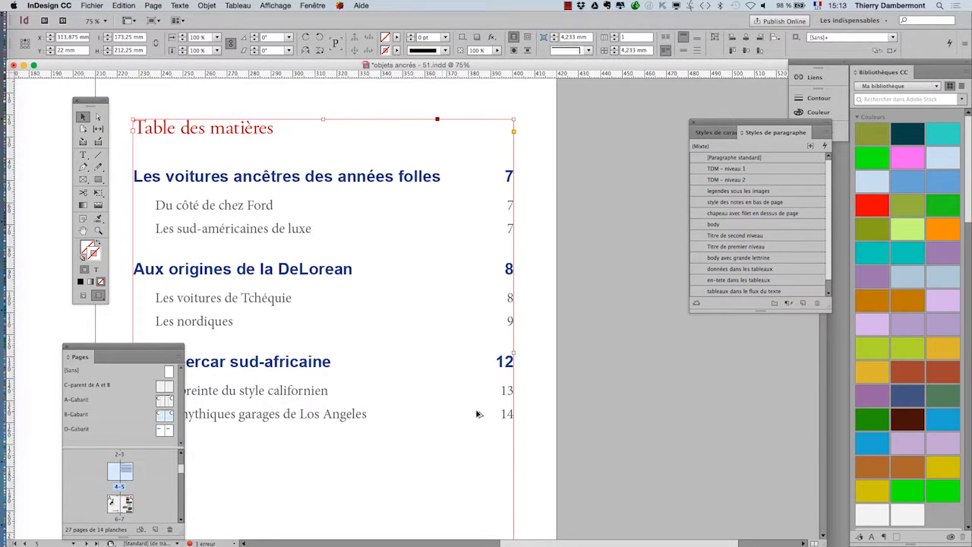
key("super+minus")
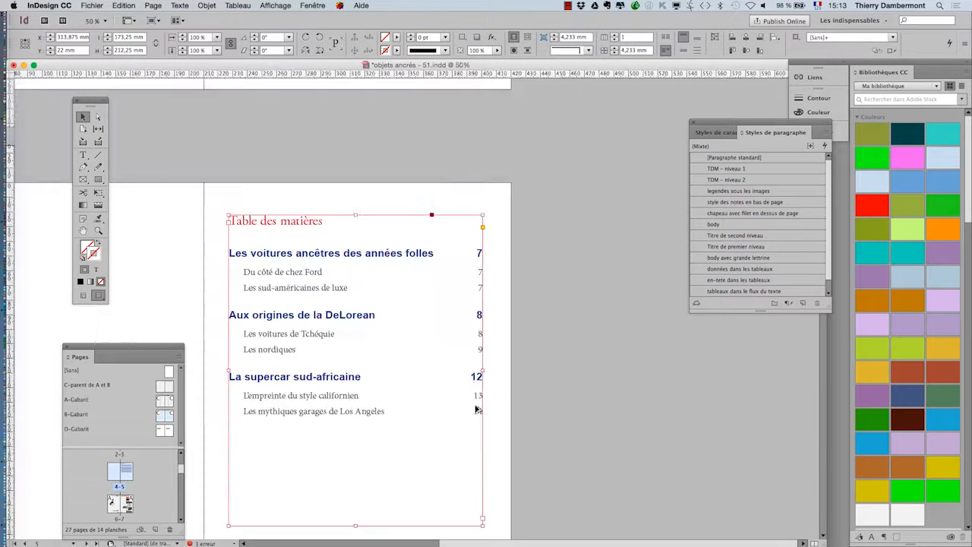
left_click_drag(438, 398, 495, 305)
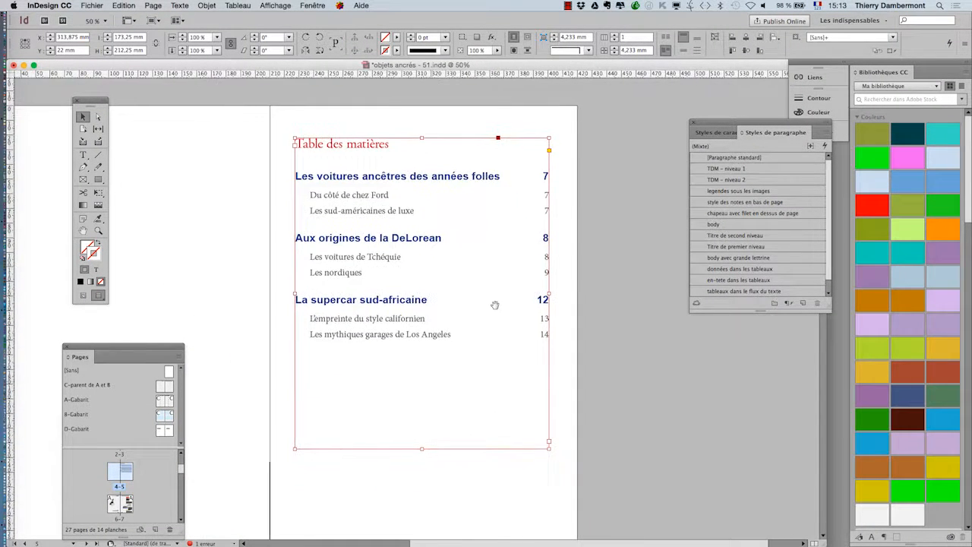
left_click(622, 336)
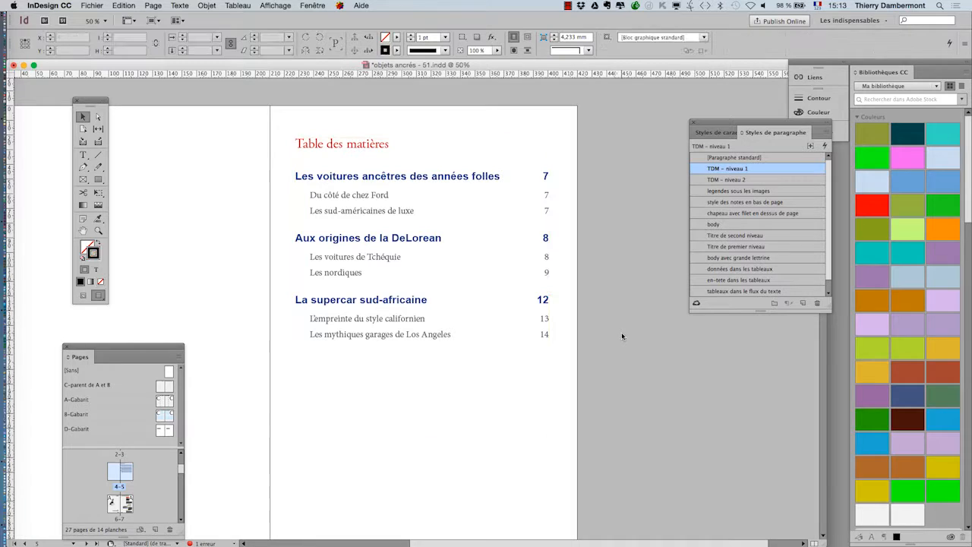
left_click(540, 265)
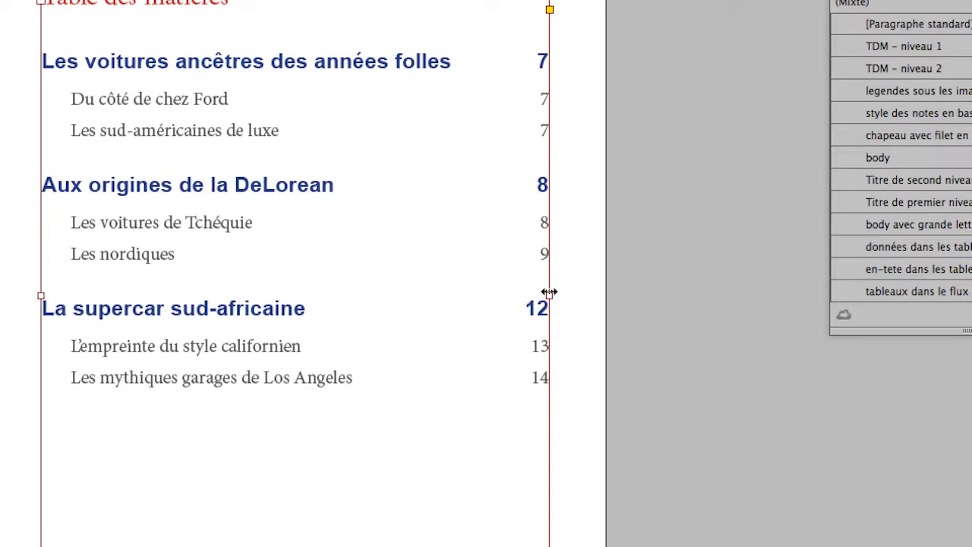
Step: Deselect the frame, move the Paragraph Styles panel closer to the table of contents, and show the non-printing characters again
left_click(619, 109)
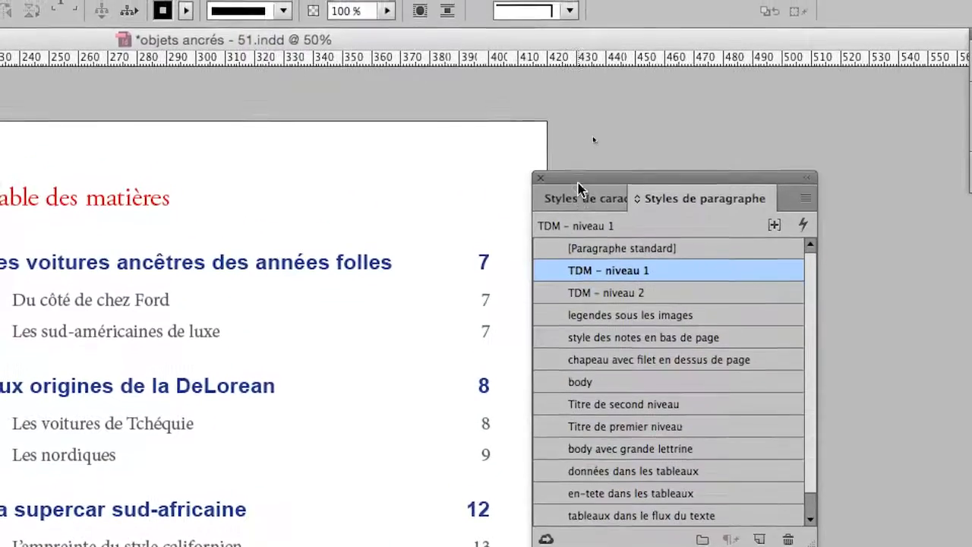
left_click_drag(552, 116, 690, 116)
left_click_drag(626, 181, 638, 181)
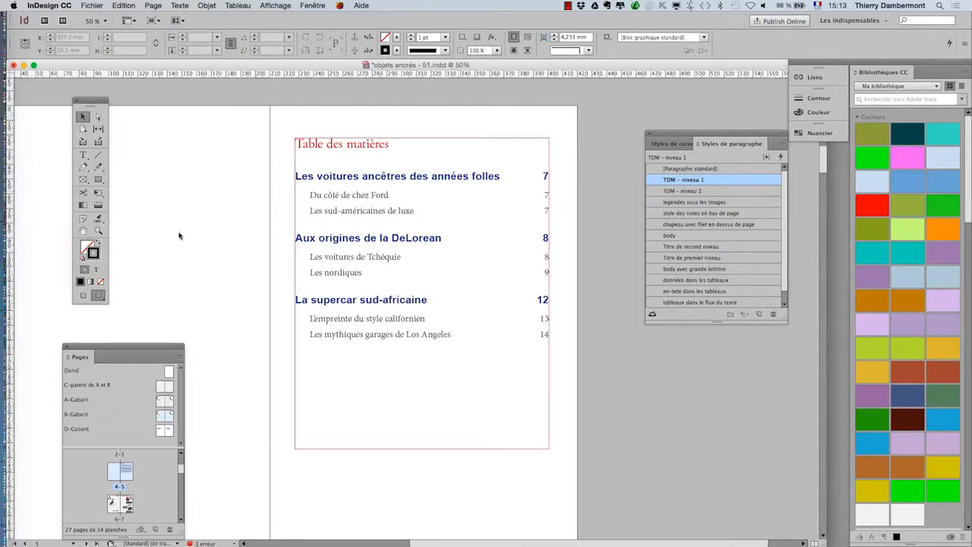
left_click(82, 297)
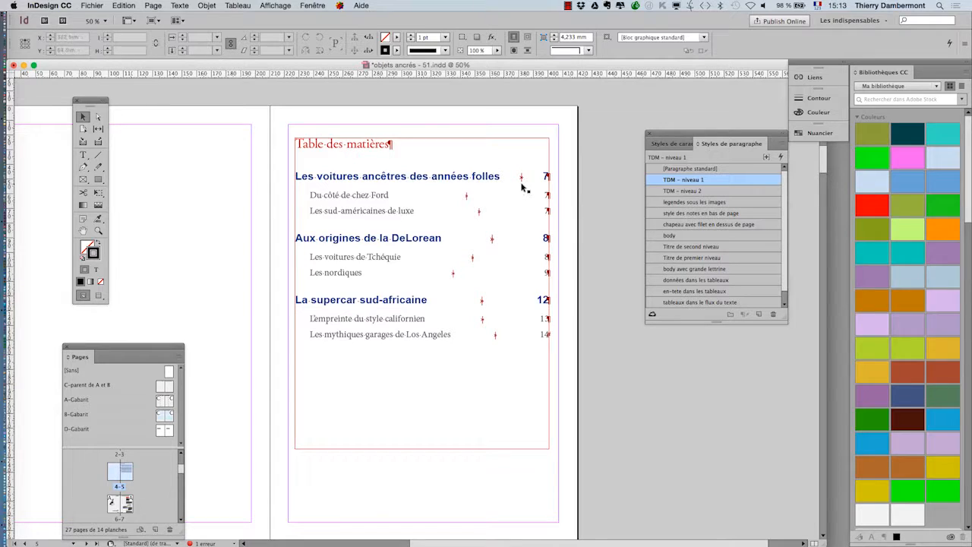